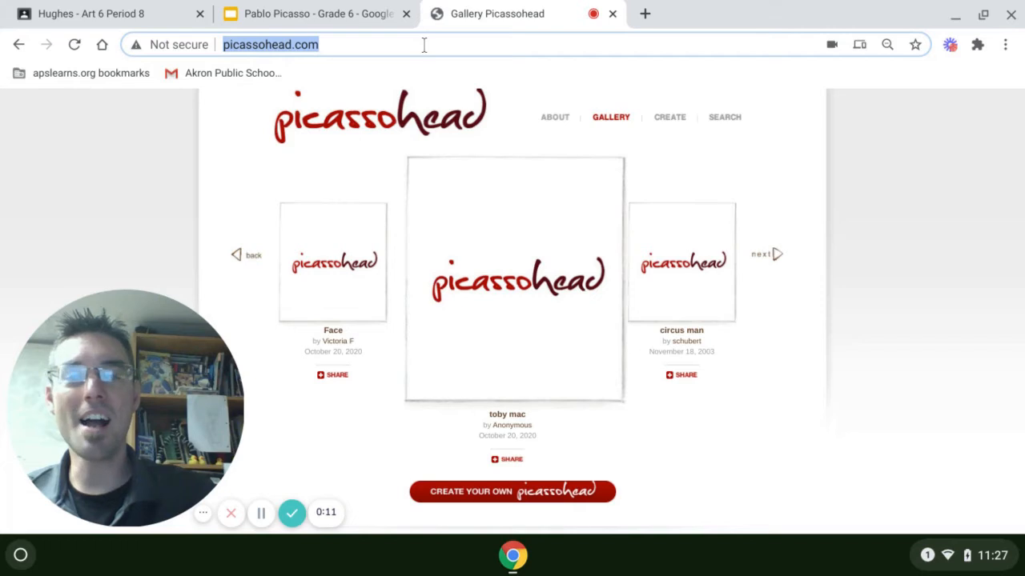
Review the create.html instruction slide in the Pablo Picasso presentation and return to the Picassohead gallery
{"action": "left_click", "coordinate": [869, 204]}
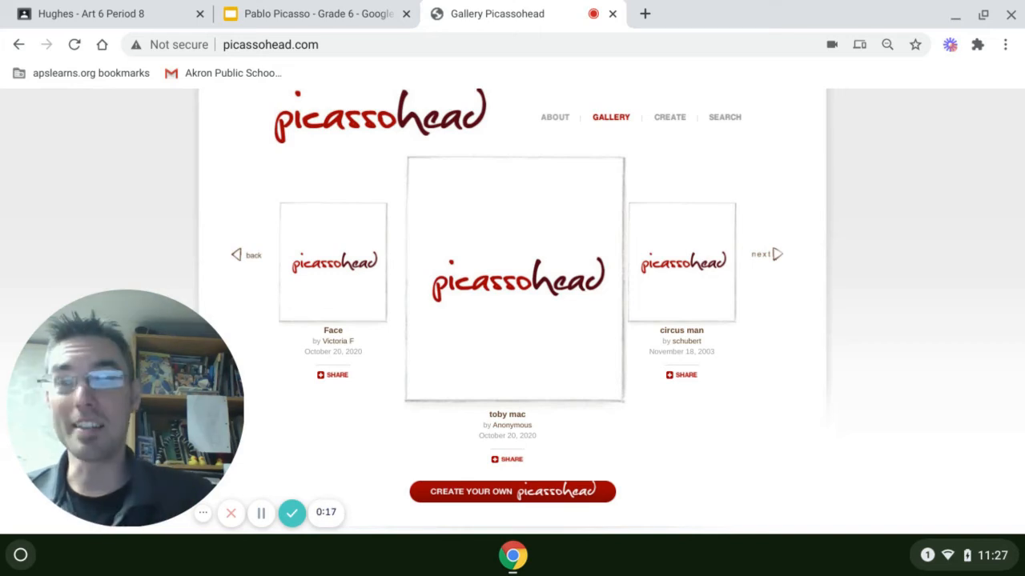
{"action": "left_click", "coordinate": [326, 9]}
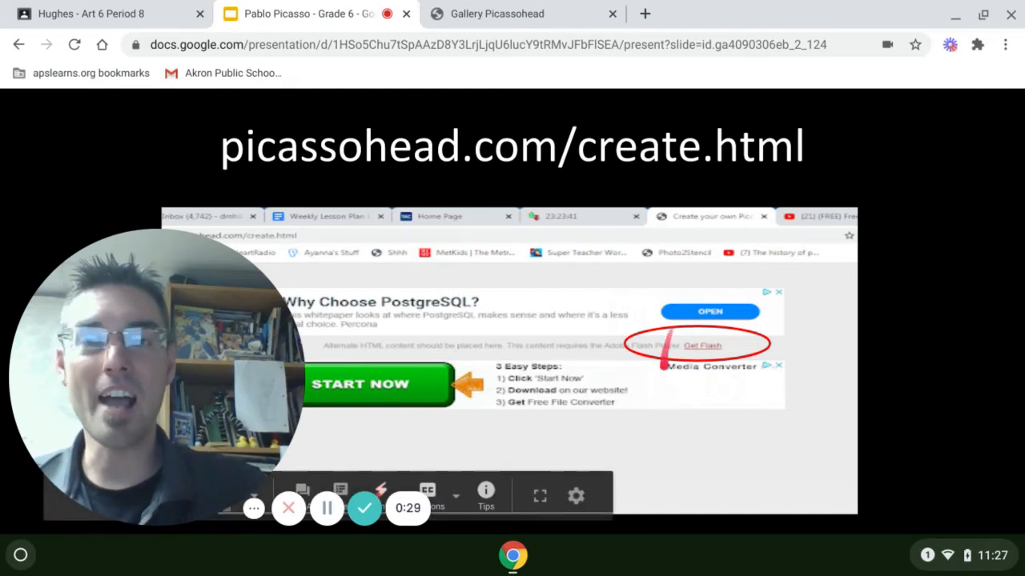
{"action": "left_click", "coordinate": [518, 14]}
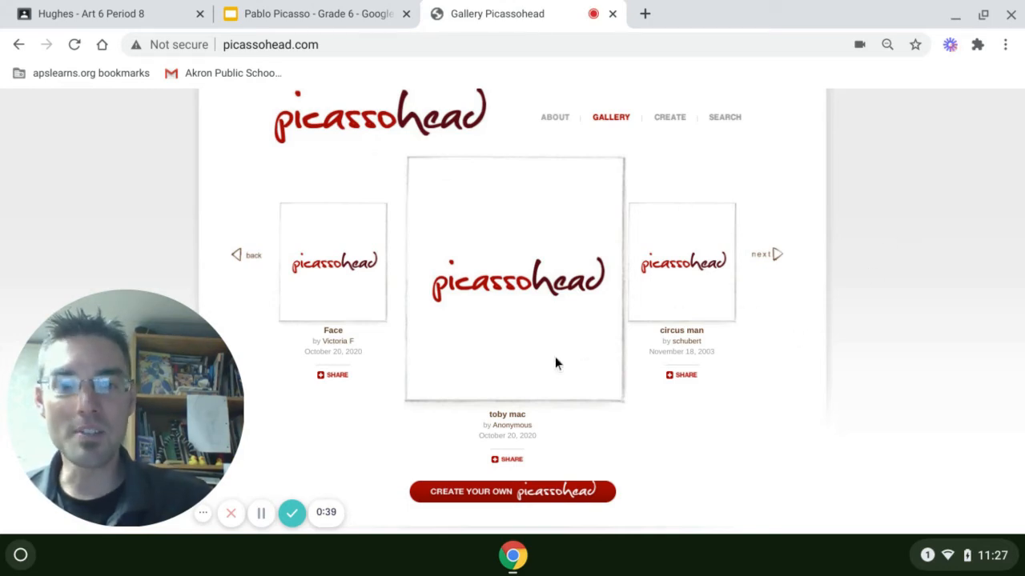
Open the page for creating your own Picassohead and allow Flash to run on the site
{"action": "left_click", "coordinate": [499, 502]}
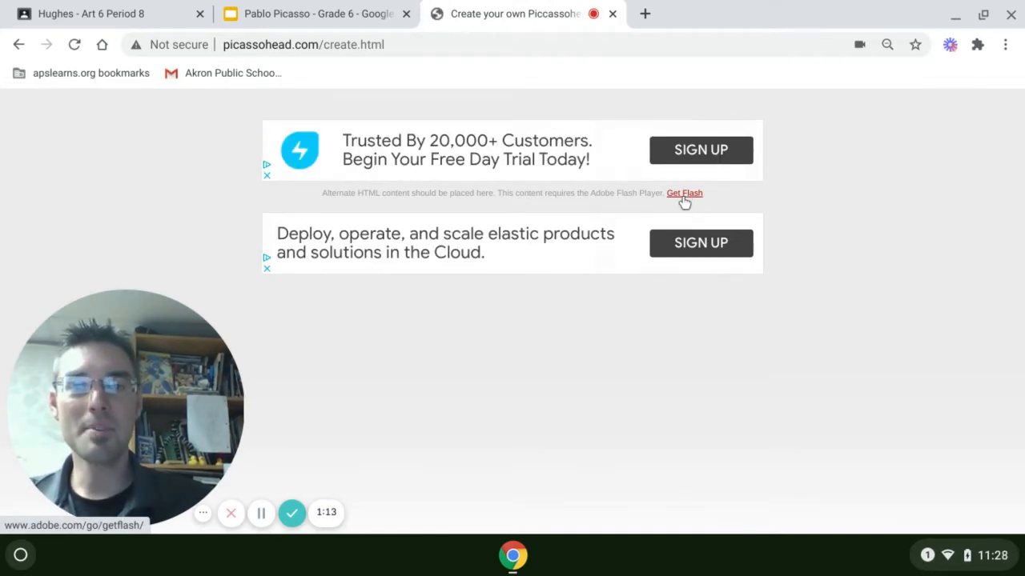
{"action": "left_click", "coordinate": [684, 195]}
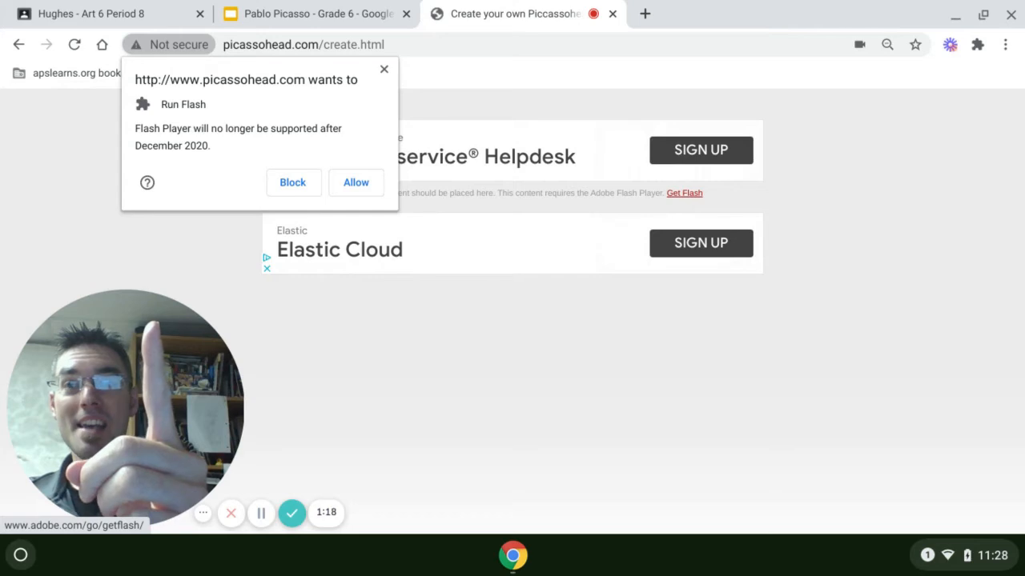
{"action": "left_click", "coordinate": [366, 183]}
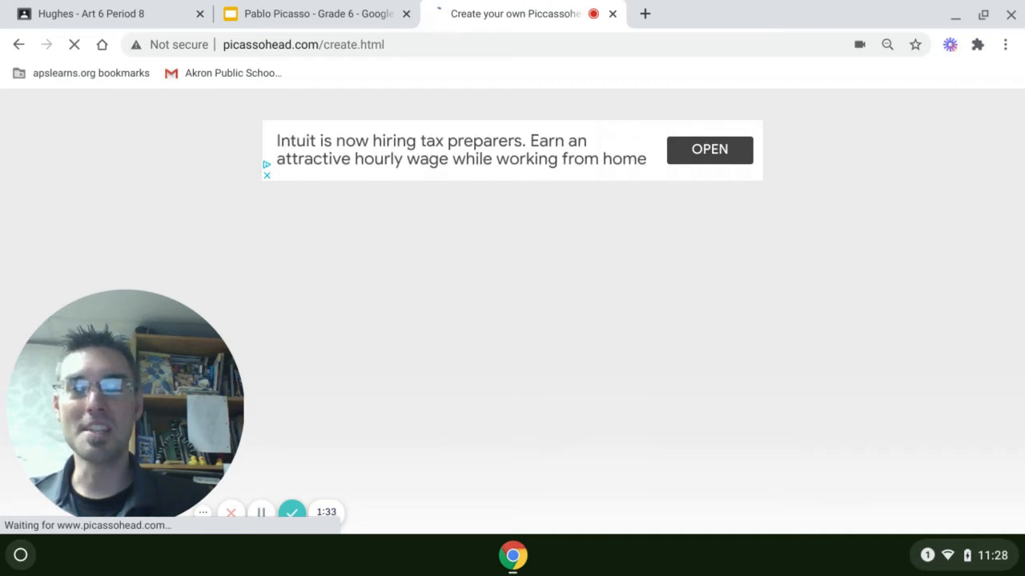
Set the page zoom to 110% with the face shapes, canvas and editing tools in view
{"action": "scroll", "coordinate": [513, 312], "scroll_direction": "down", "scroll_amount": 1}
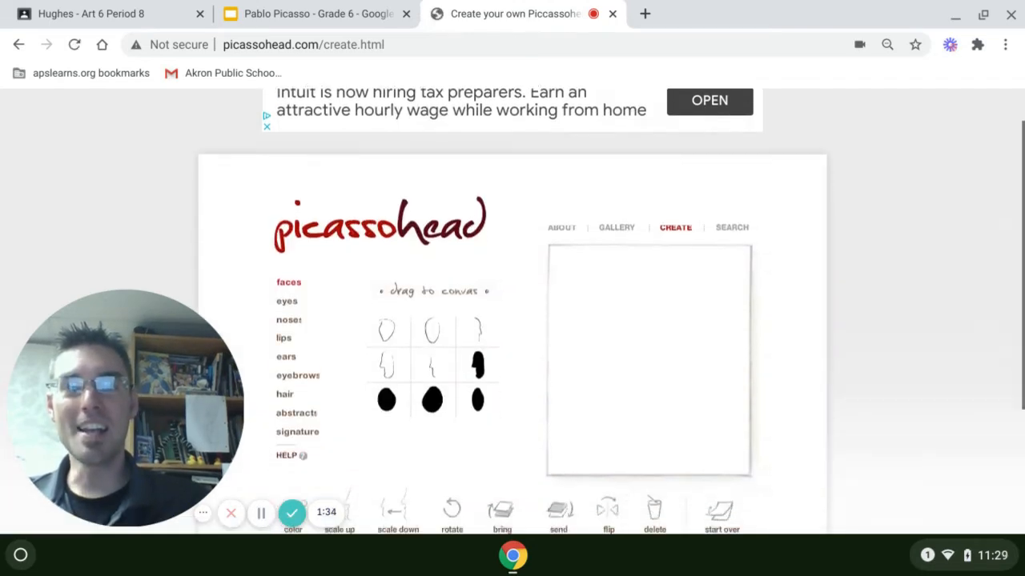
{"action": "scroll", "coordinate": [513, 312], "scroll_direction": "down", "scroll_amount": 2}
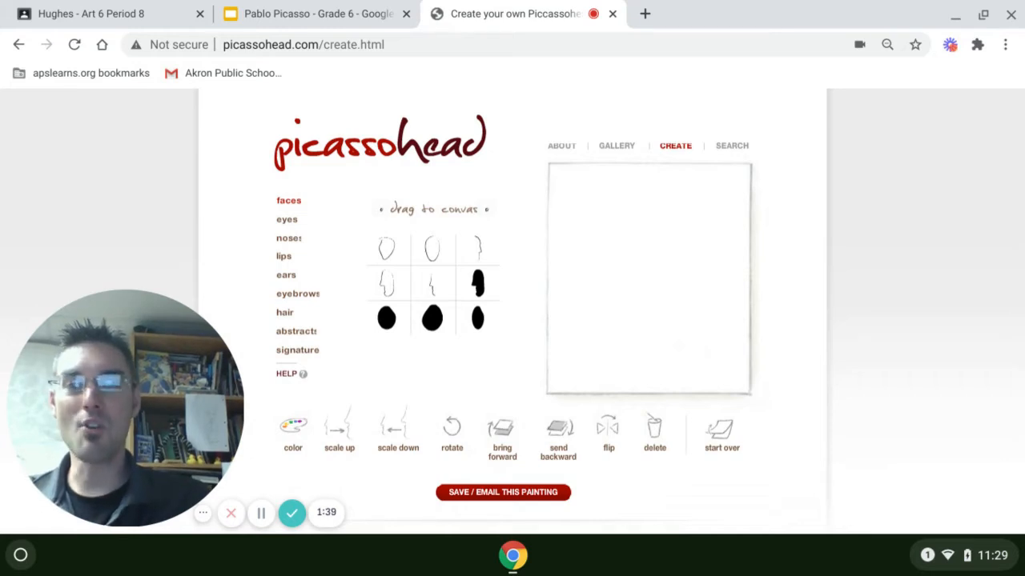
{"action": "key", "text": "ctrl+plus"}
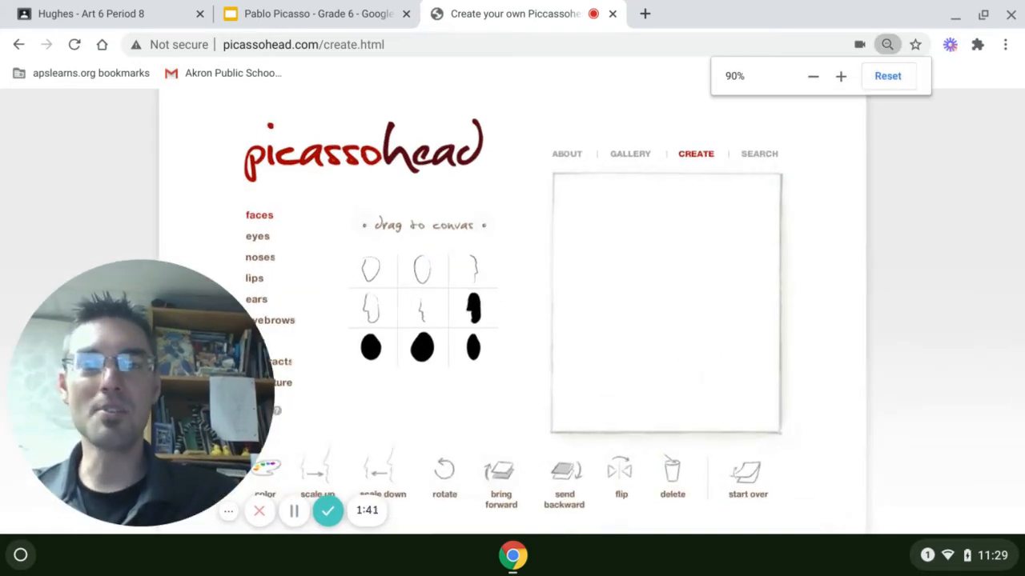
{"action": "key", "text": "ctrl+plus"}
{"action": "key", "text": "ctrl+plus"}
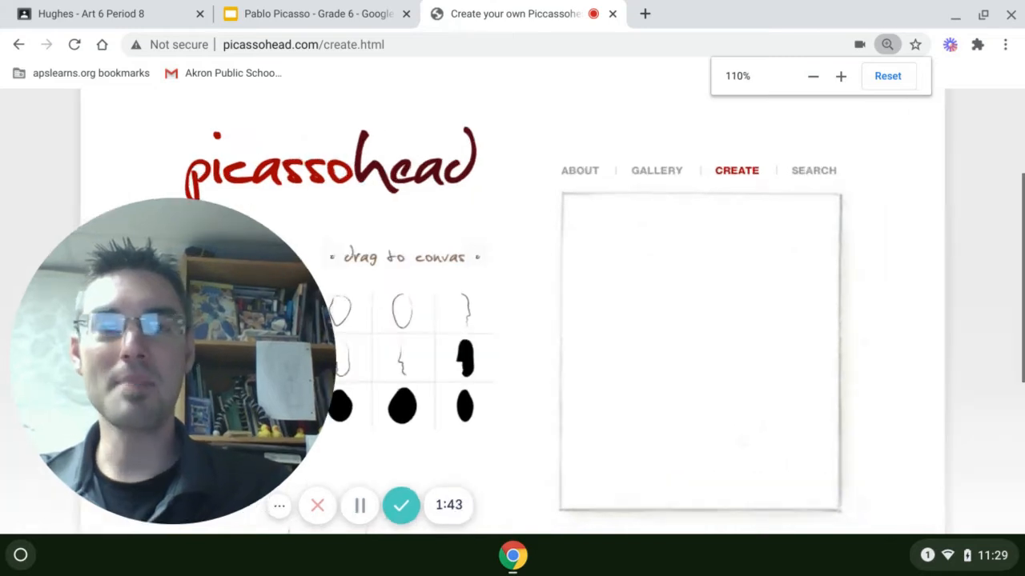
{"action": "mouse_move", "coordinate": [183, 435]}
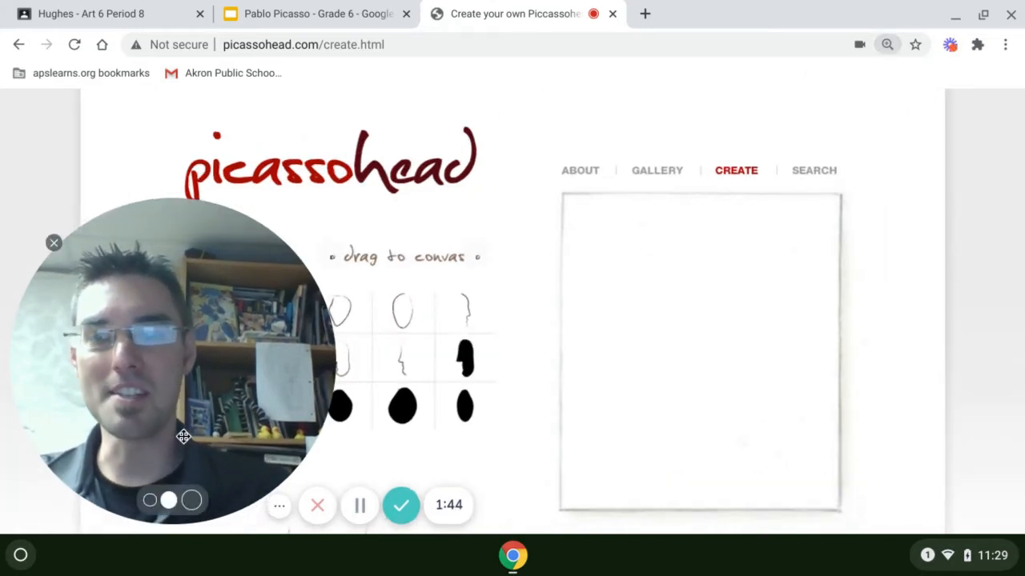
{"action": "left_click", "coordinate": [150, 498]}
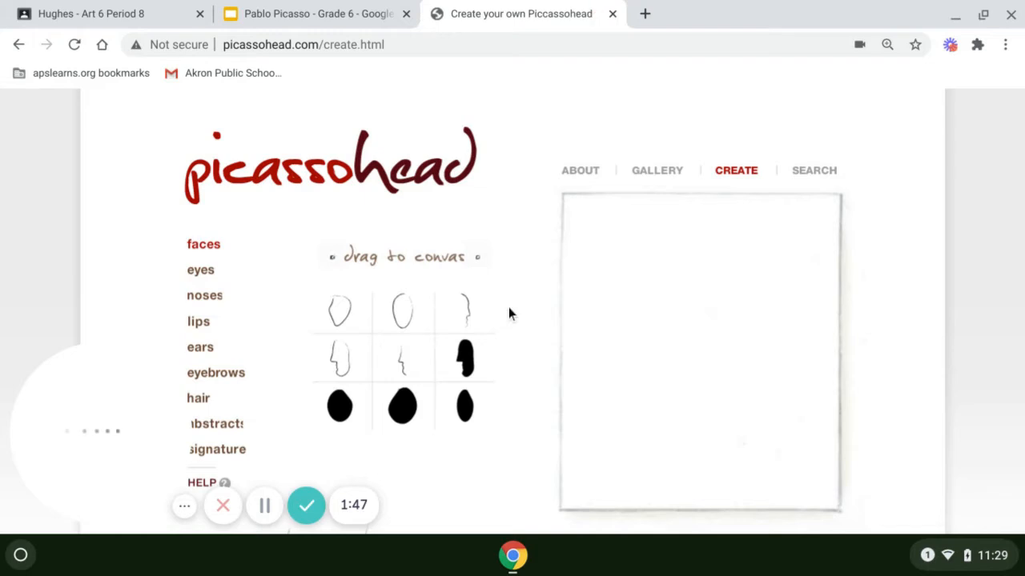
{"action": "scroll", "coordinate": [509, 306], "scroll_direction": "down", "scroll_amount": 2}
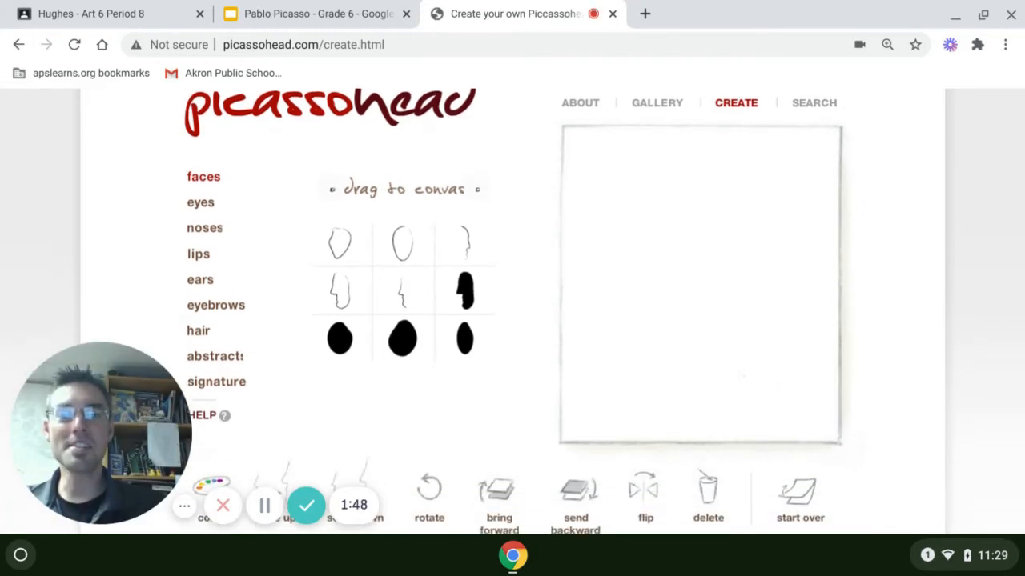
{"action": "scroll", "coordinate": [508, 307], "scroll_direction": "down", "scroll_amount": 1}
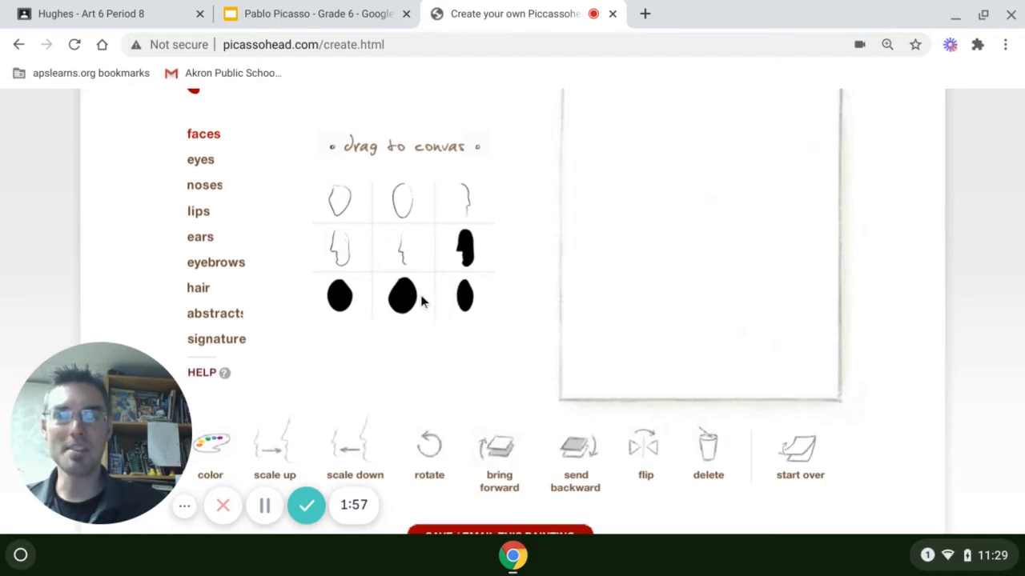
Place the first solid black face shape on the canvas and scale it up to about 1.5 times its size
{"action": "left_click_drag", "start_coordinate": [350, 298], "coordinate": [653, 166]}
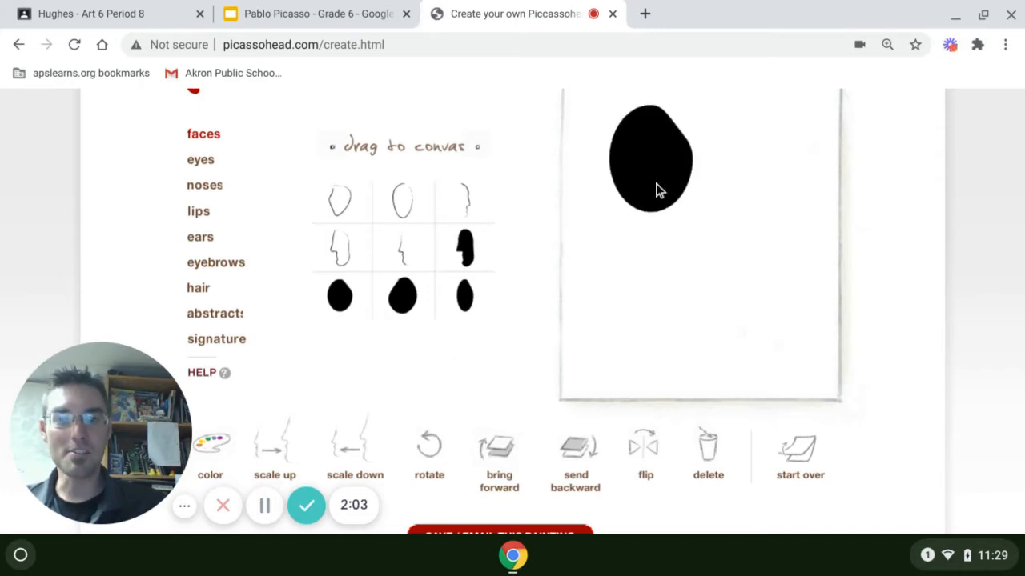
{"action": "left_click", "coordinate": [665, 176]}
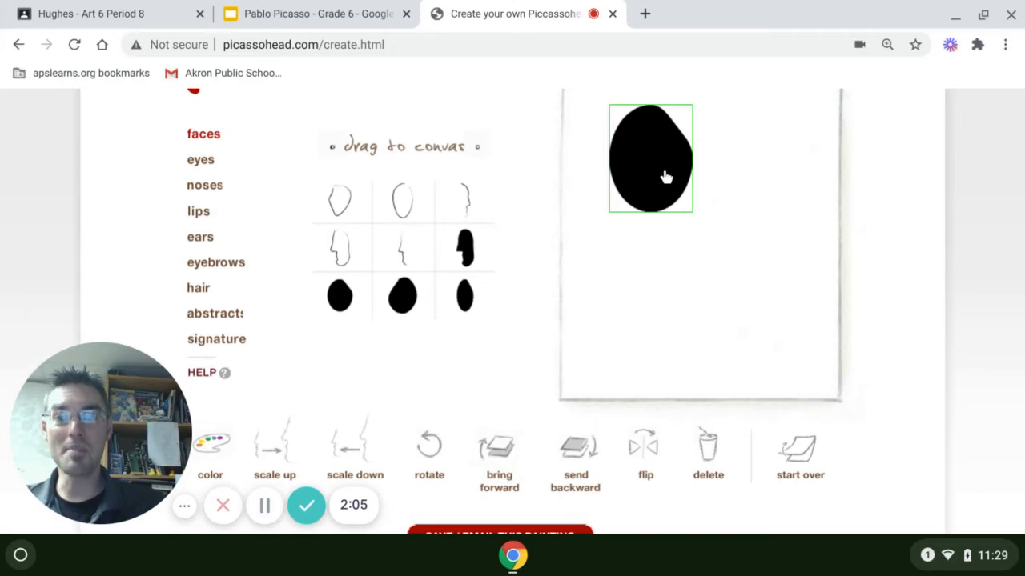
{"action": "left_click", "coordinate": [290, 447]}
{"action": "left_click", "coordinate": [290, 448]}
{"action": "left_click", "coordinate": [290, 449]}
{"action": "left_click", "coordinate": [289, 449]}
{"action": "left_click", "coordinate": [288, 450]}
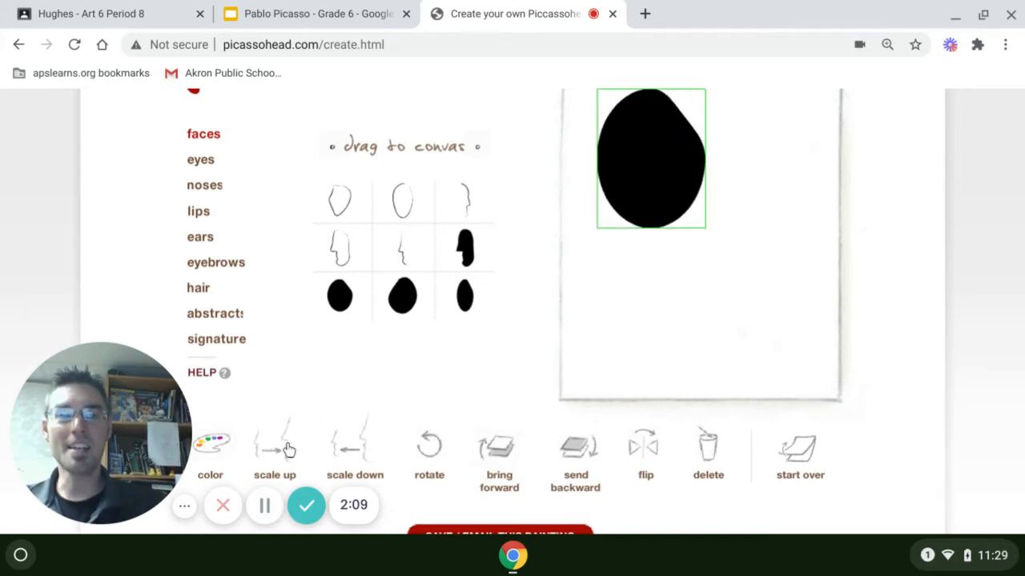
{"action": "left_click", "coordinate": [288, 449]}
{"action": "left_click", "coordinate": [288, 450]}
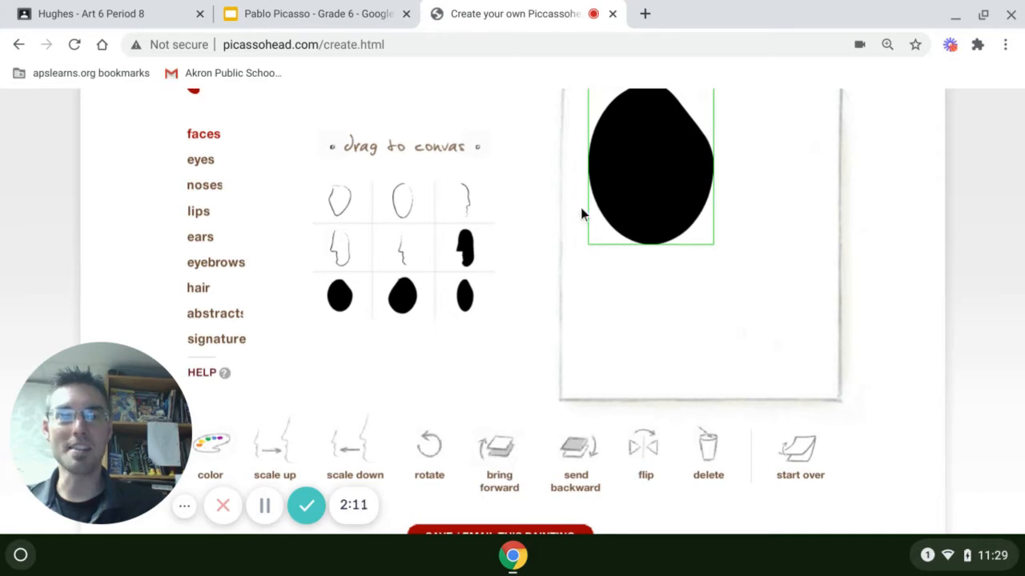
Move the black face shape to the middle of the canvas and colour it orange, EFA800
{"action": "left_click_drag", "start_coordinate": [633, 194], "coordinate": [674, 249]}
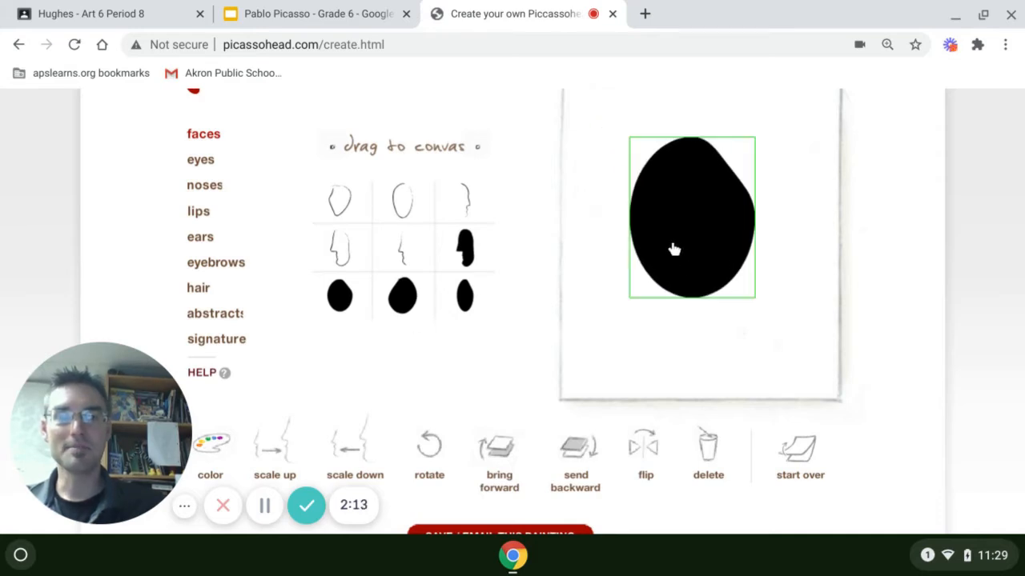
{"action": "left_click", "coordinate": [227, 443]}
{"action": "left_click", "coordinate": [225, 303]}
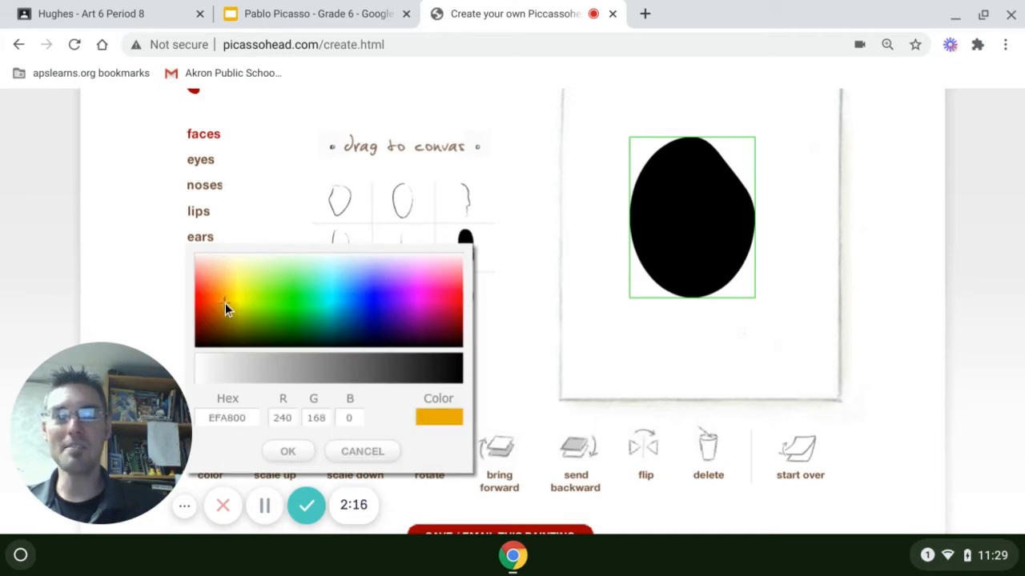
{"action": "left_click", "coordinate": [290, 451]}
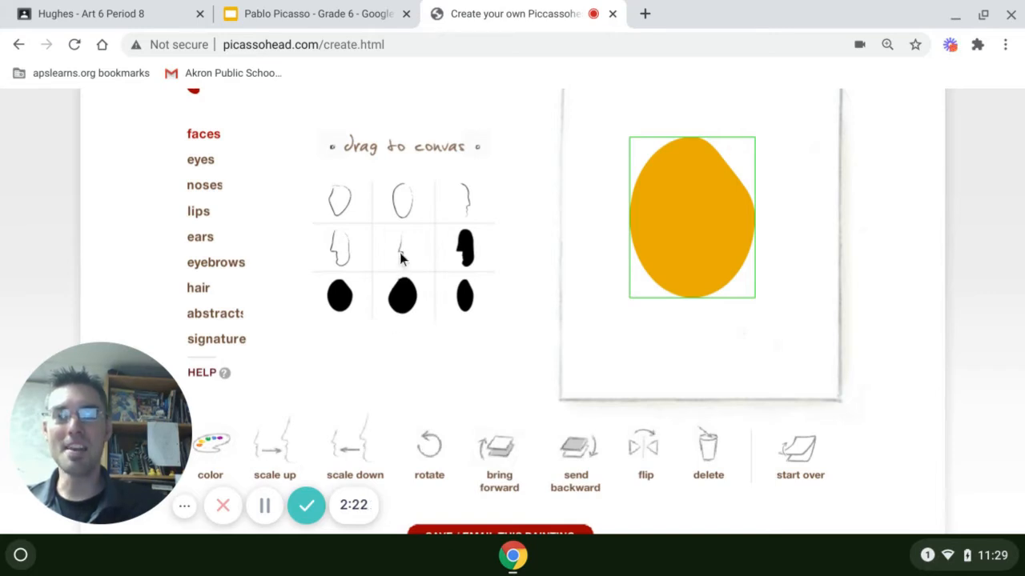
Place the profile line with nose and lips along the orange face's left edge and scale it up to nearly the face's height
{"action": "left_click_drag", "start_coordinate": [403, 257], "coordinate": [658, 220]}
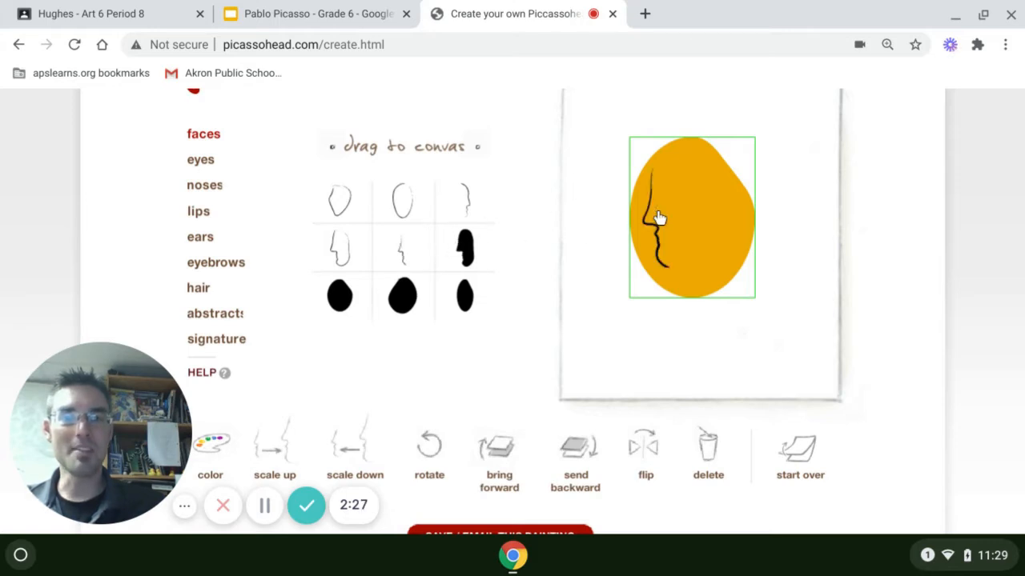
{"action": "left_click", "coordinate": [596, 252]}
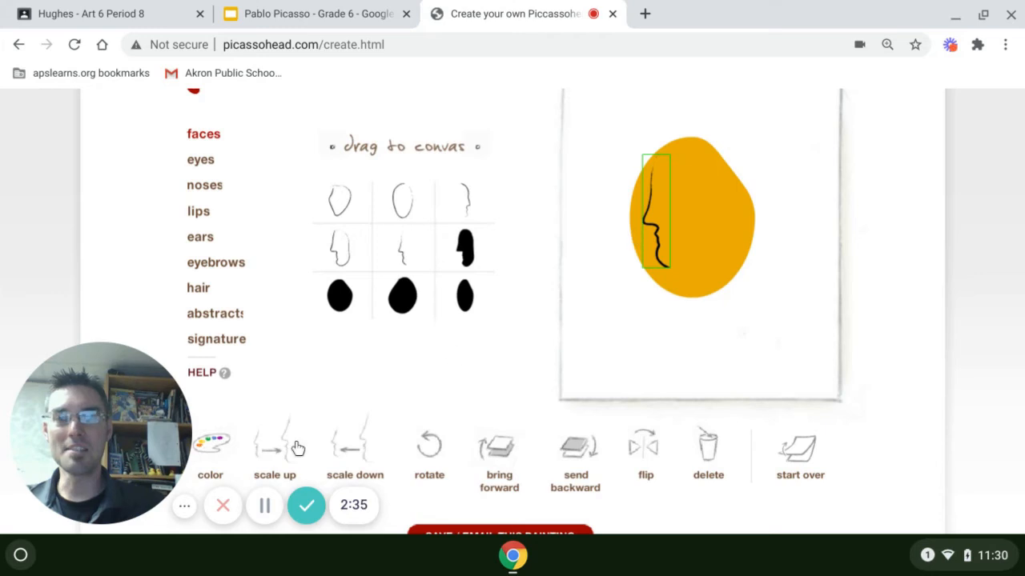
{"action": "left_click", "coordinate": [274, 456]}
{"action": "left_click", "coordinate": [275, 456]}
{"action": "left_click", "coordinate": [274, 457]}
{"action": "left_click", "coordinate": [274, 456]}
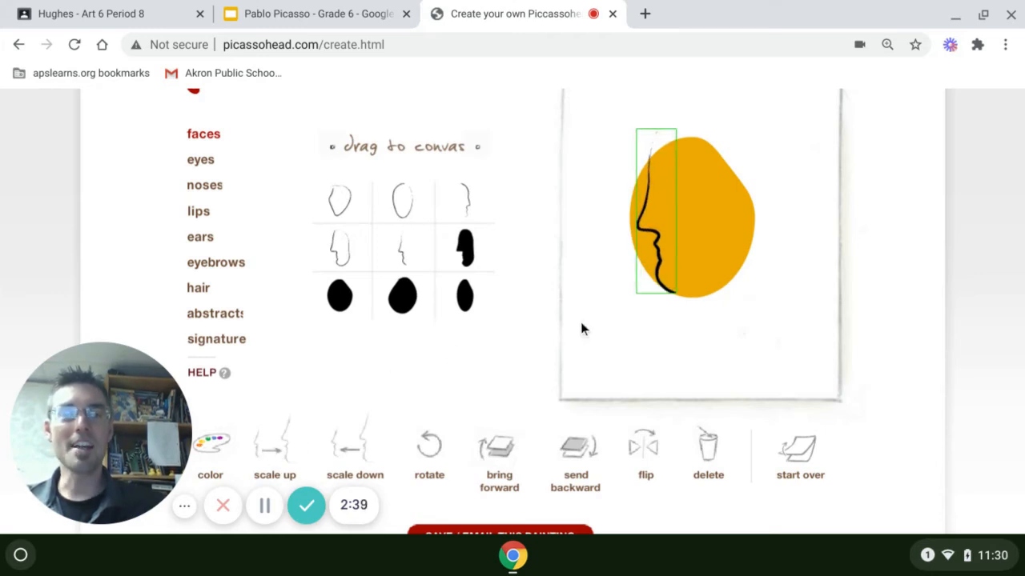
{"action": "left_click", "coordinate": [588, 345]}
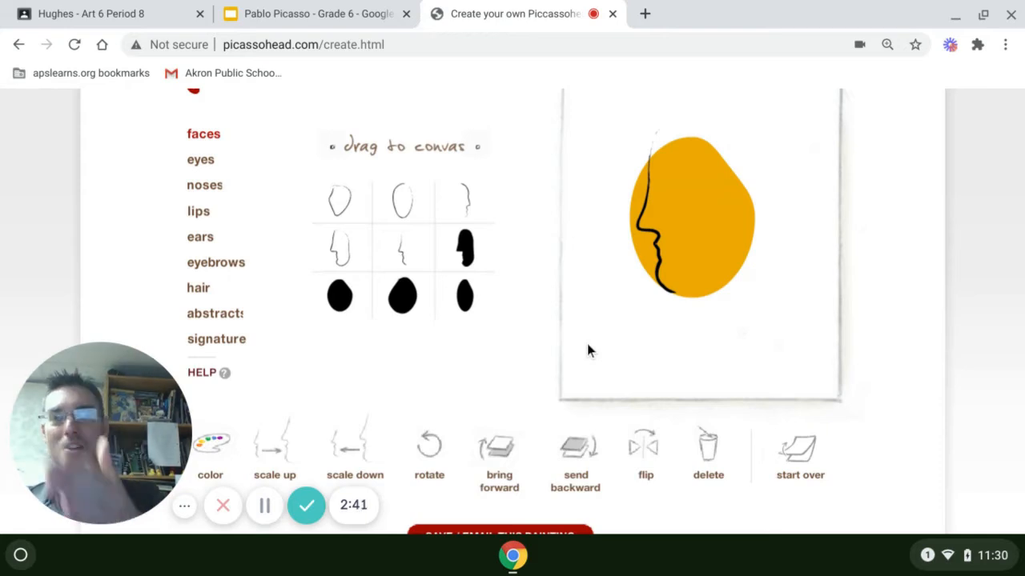
Place the upright, sideways-turned eye just outside the orange face's left edge and scale it up
{"action": "left_click", "coordinate": [199, 163]}
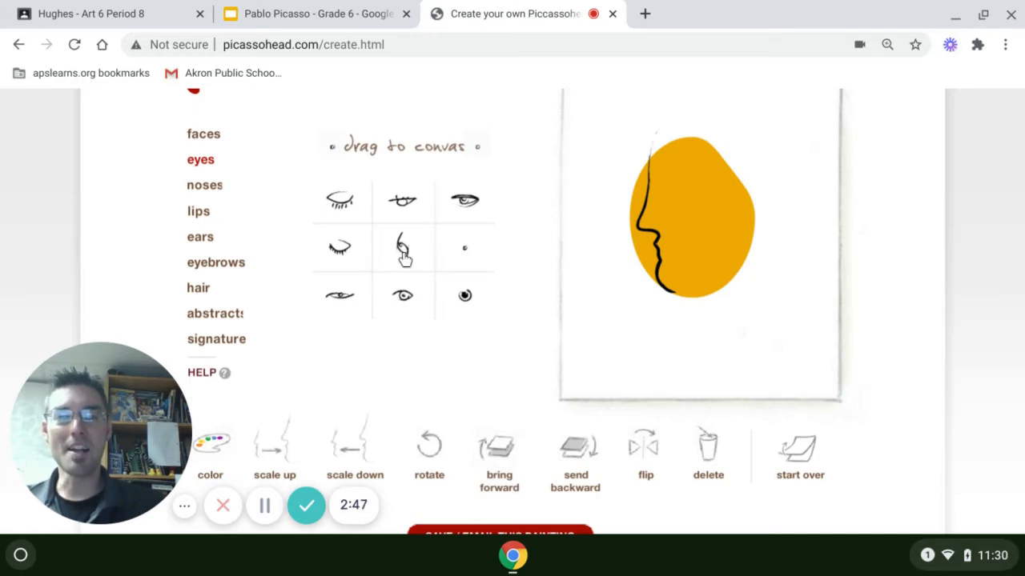
{"action": "left_click_drag", "start_coordinate": [404, 256], "coordinate": [622, 201]}
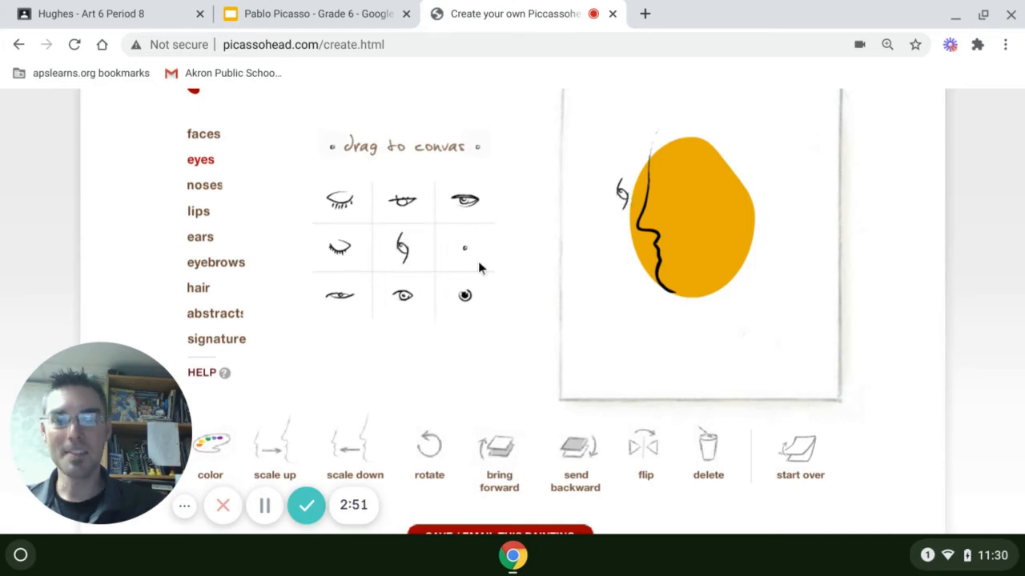
{"action": "left_click_drag", "start_coordinate": [271, 448], "coordinate": [271, 449]}
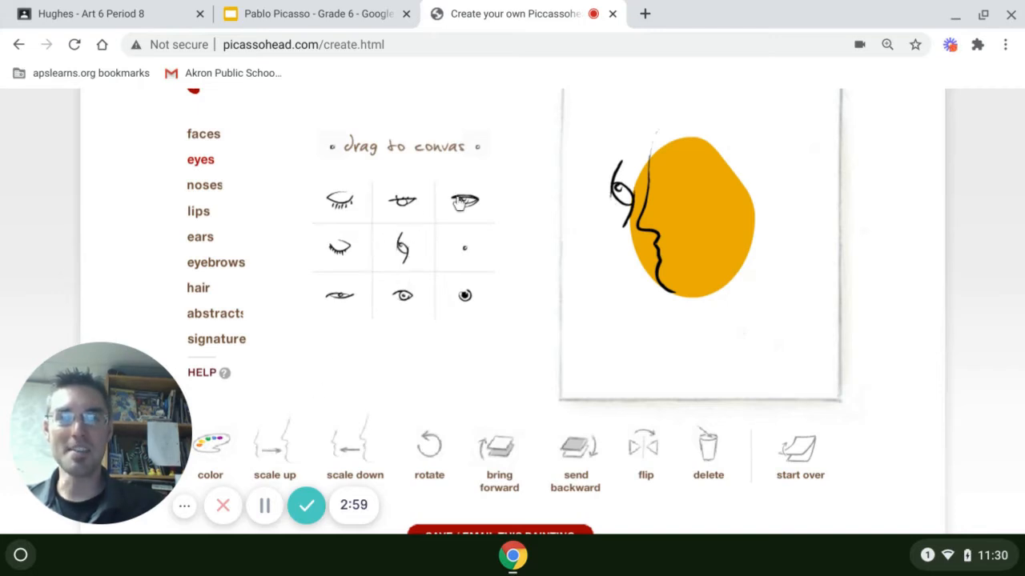
Place the heavy-lidded open eye on the orange face, scale it up and position it clear of the profile line
{"action": "left_click_drag", "start_coordinate": [460, 204], "coordinate": [669, 194]}
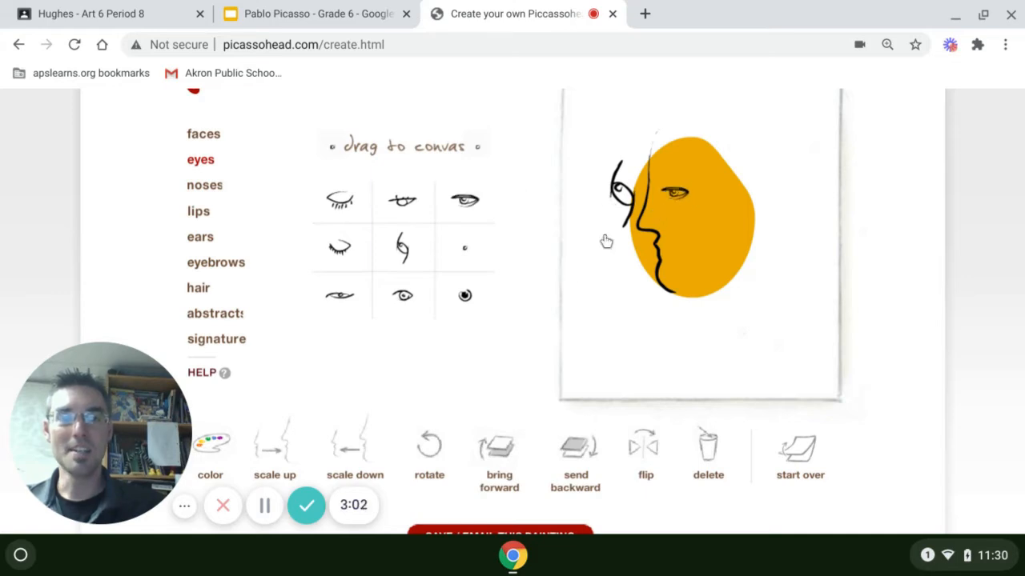
{"action": "left_click", "coordinate": [275, 452]}
{"action": "left_click", "coordinate": [274, 452]}
{"action": "left_click", "coordinate": [276, 453]}
{"action": "left_click", "coordinate": [275, 453]}
{"action": "left_click", "coordinate": [275, 453]}
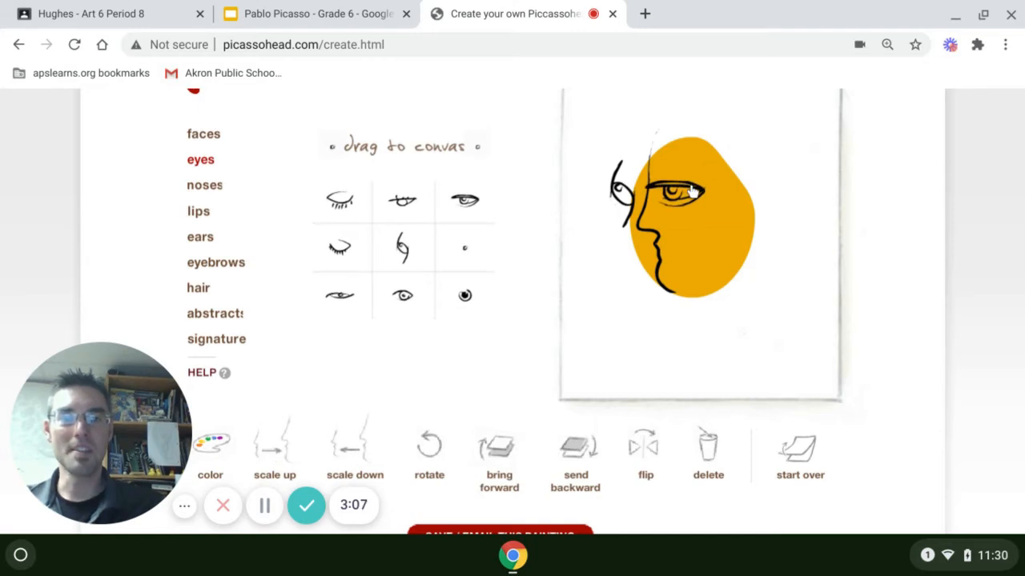
{"action": "left_click_drag", "start_coordinate": [691, 190], "coordinate": [710, 198]}
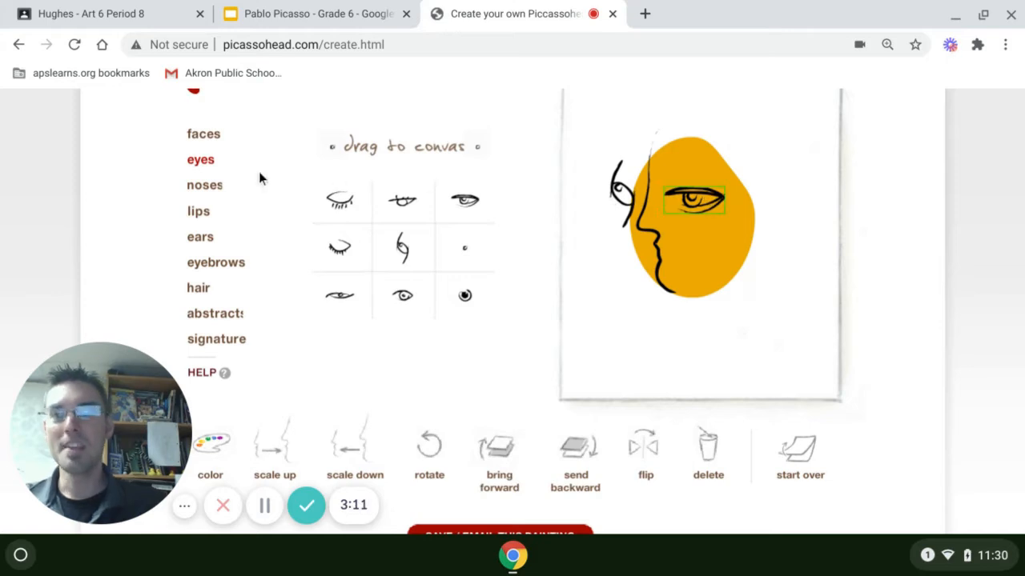
Show the nose shapes and colour the open eye on the orange face blue, 1A00DF
{"action": "left_click", "coordinate": [207, 185]}
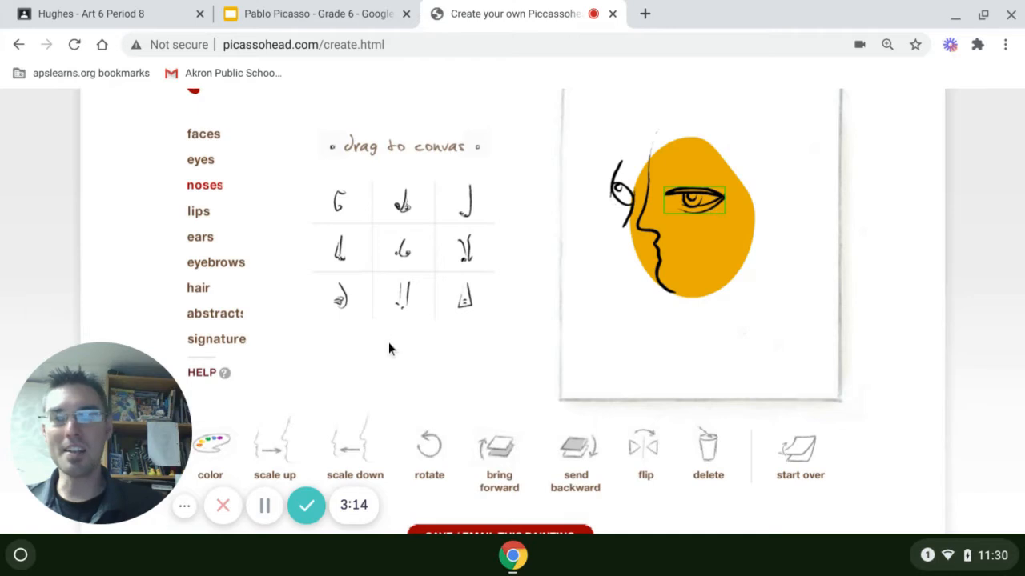
{"action": "mouse_move", "coordinate": [148, 474]}
{"action": "left_click", "coordinate": [205, 451]}
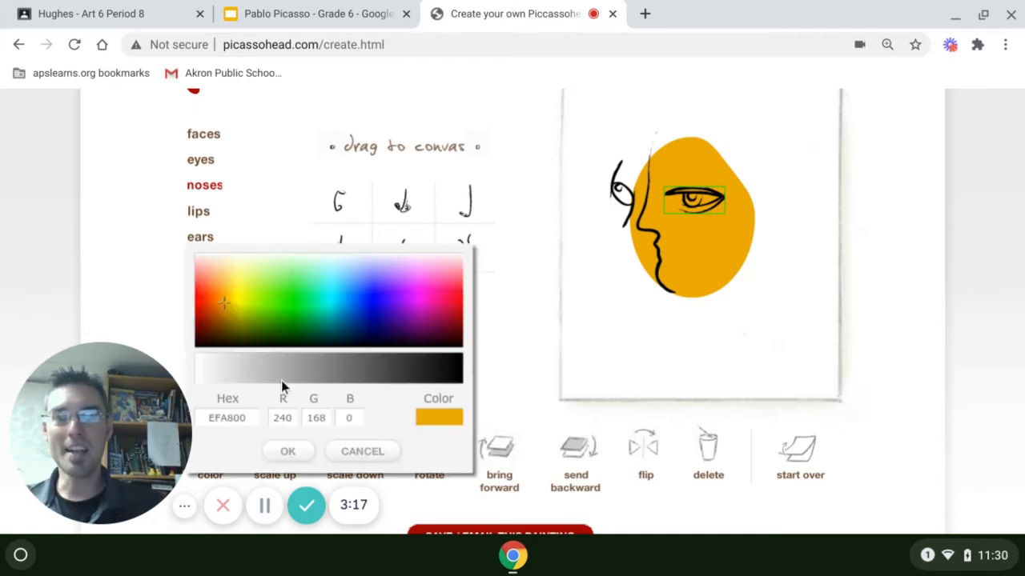
{"action": "left_click", "coordinate": [381, 310]}
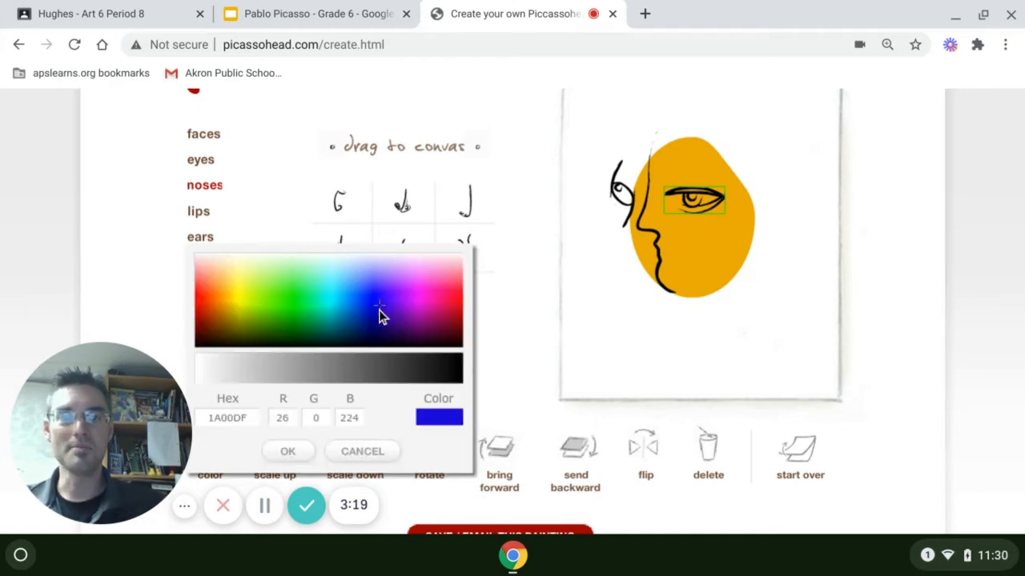
{"action": "left_click", "coordinate": [294, 450]}
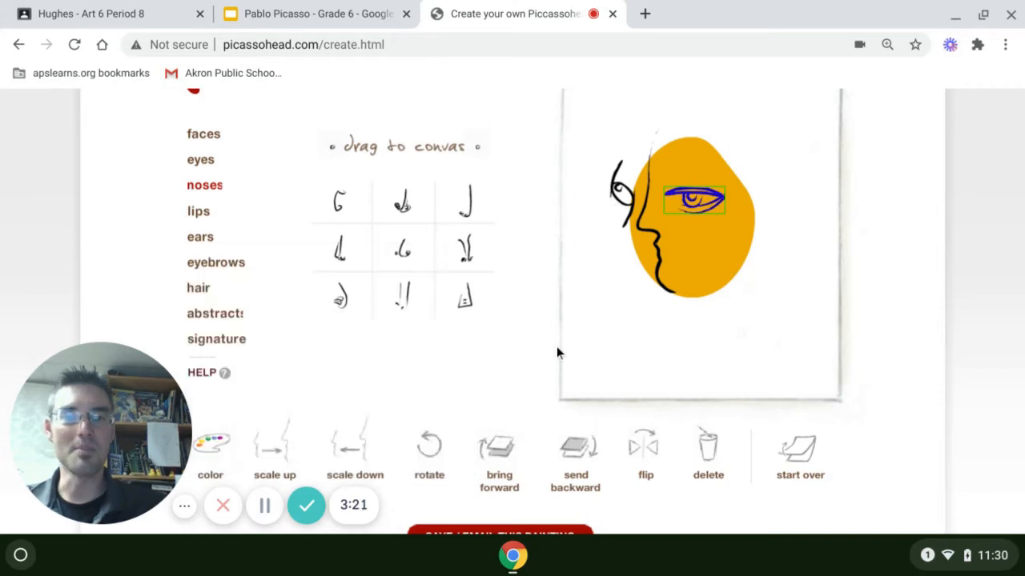
Colour the upright, sideways-turned eye outside the orange face dark red, A3002A
{"action": "left_click", "coordinate": [622, 194]}
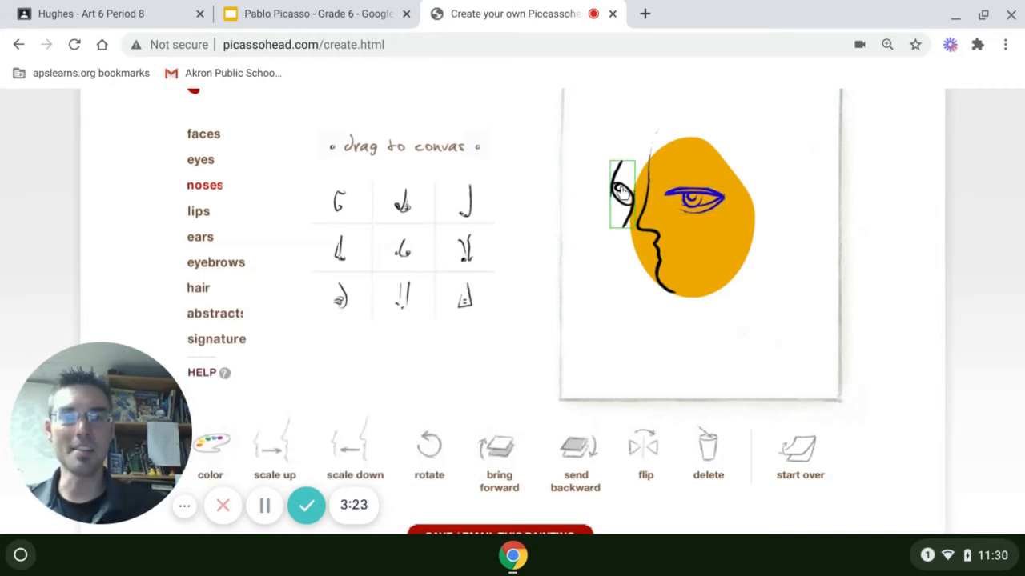
{"action": "left_click", "coordinate": [238, 448]}
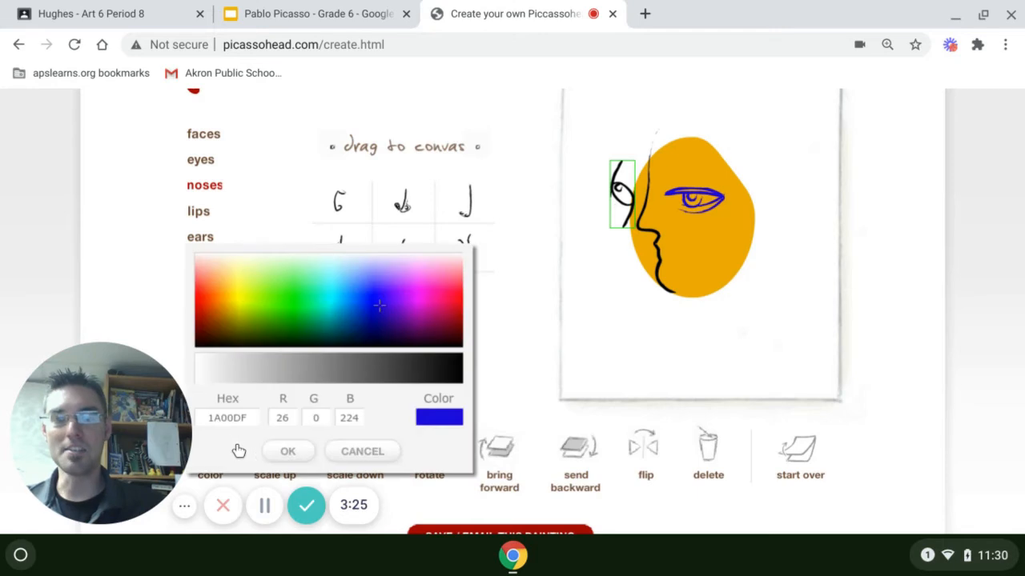
{"action": "left_click", "coordinate": [454, 305]}
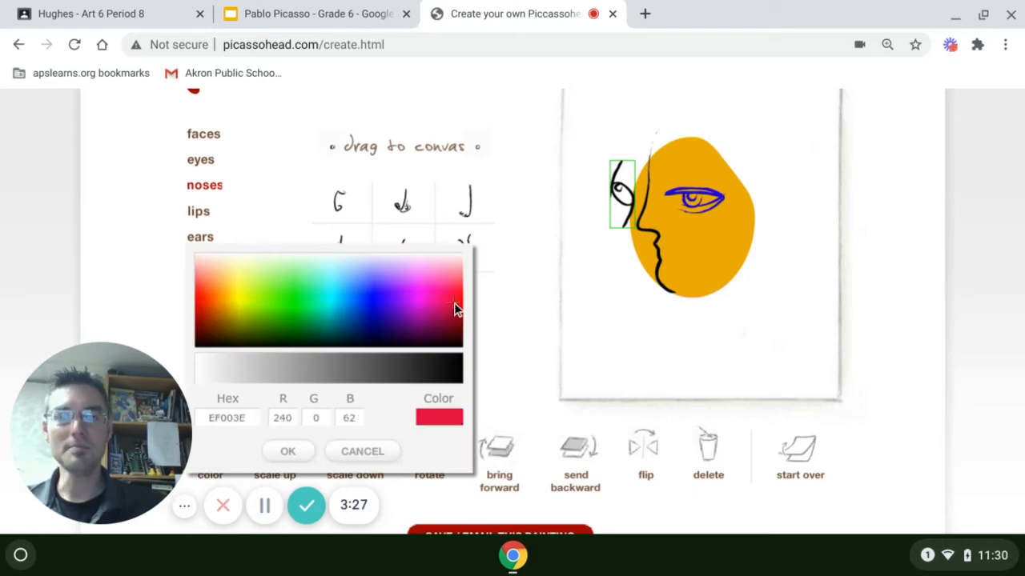
{"action": "left_click", "coordinate": [454, 324]}
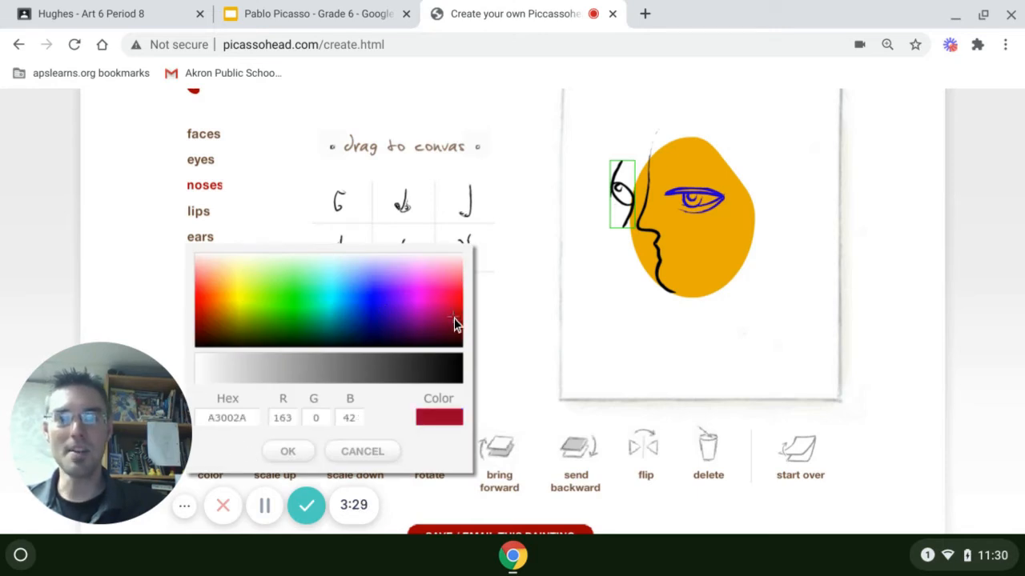
{"action": "left_click", "coordinate": [298, 454]}
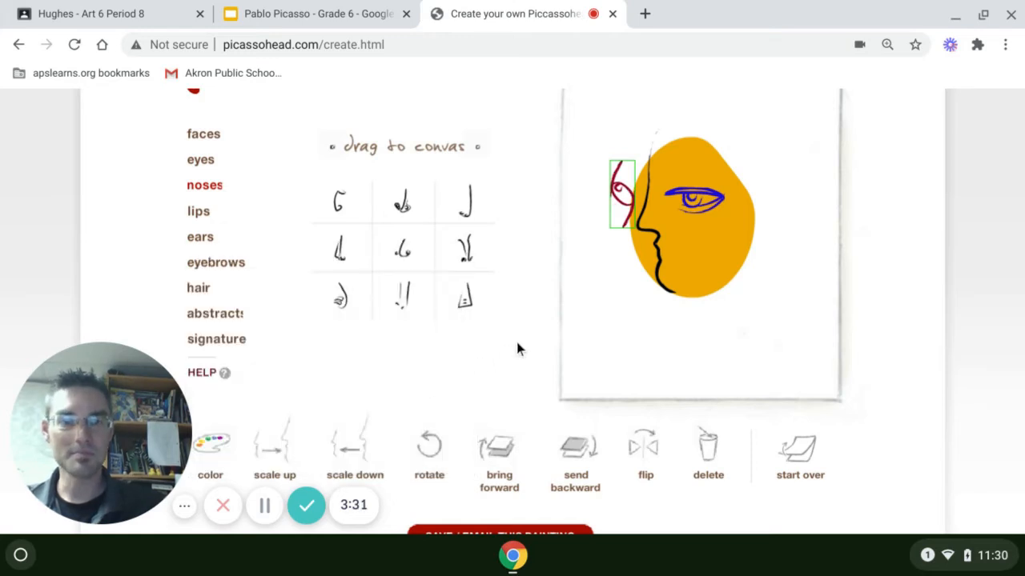
{"action": "left_click", "coordinate": [595, 348]}
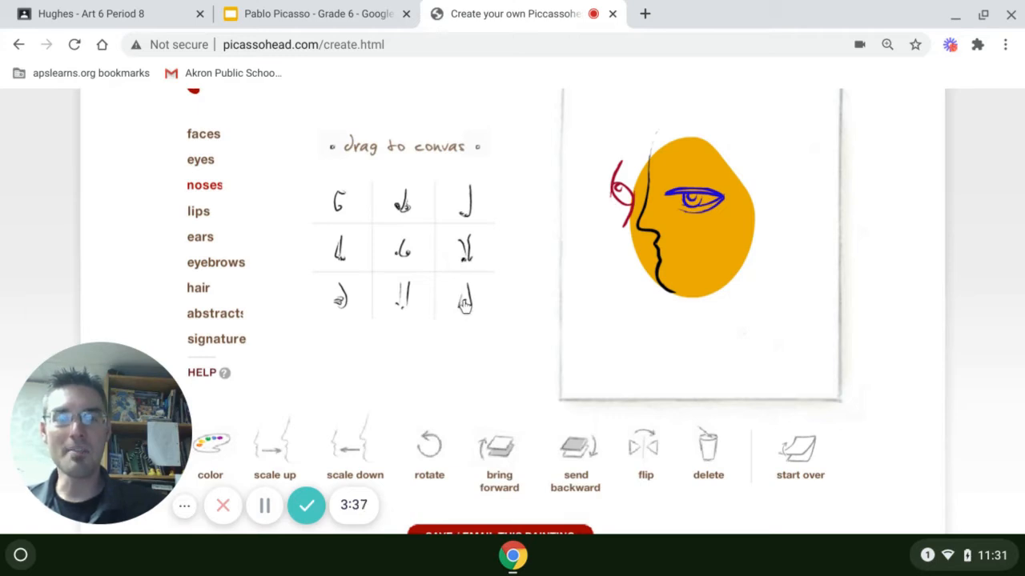
Place the triangular nose with two nostril marks inside the profile line's nose, scale it up and align it there
{"action": "left_click_drag", "start_coordinate": [465, 298], "coordinate": [651, 229]}
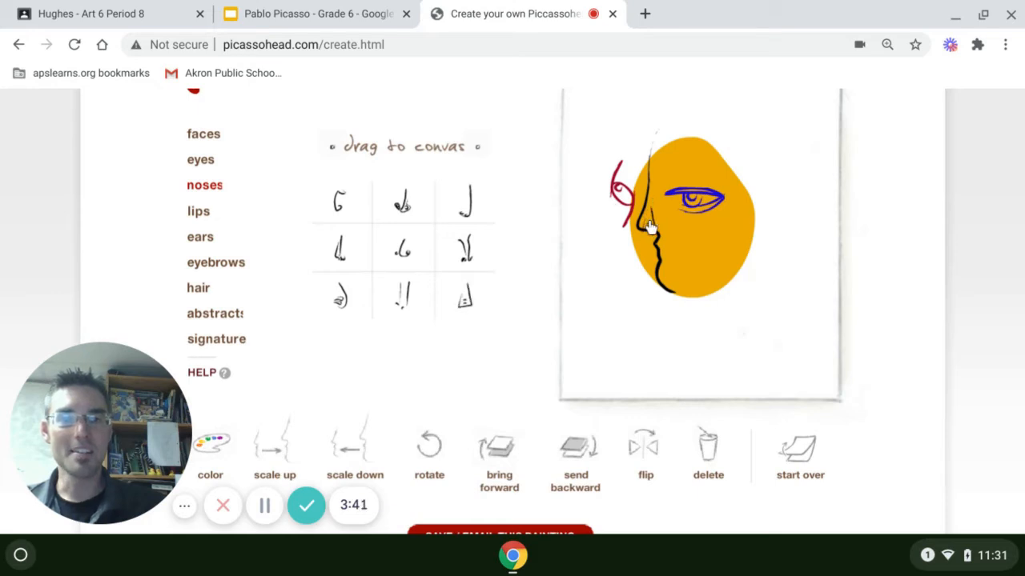
{"action": "left_click", "coordinate": [290, 468]}
{"action": "left_click", "coordinate": [289, 468]}
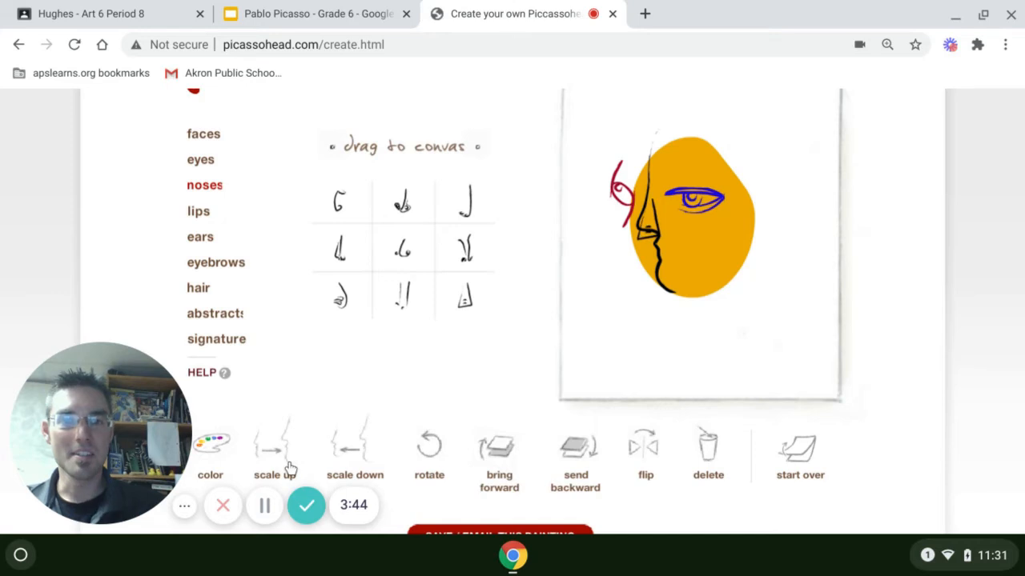
{"action": "left_click_drag", "start_coordinate": [656, 224], "coordinate": [658, 215]}
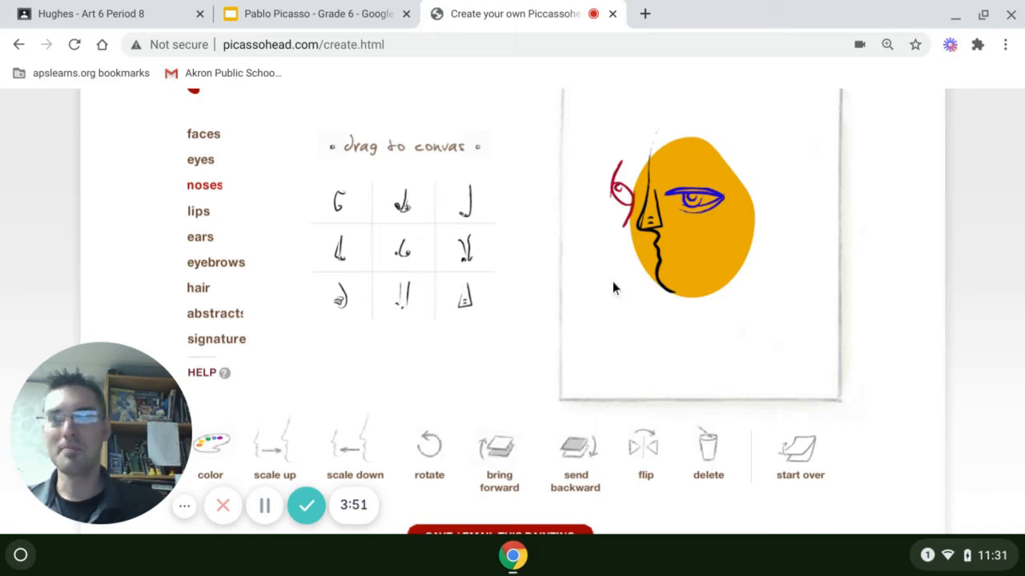
Place the curly-ended lips on the orange face, scale them up and position them below the blue eye, clear of the profile line
{"action": "left_click", "coordinate": [213, 218]}
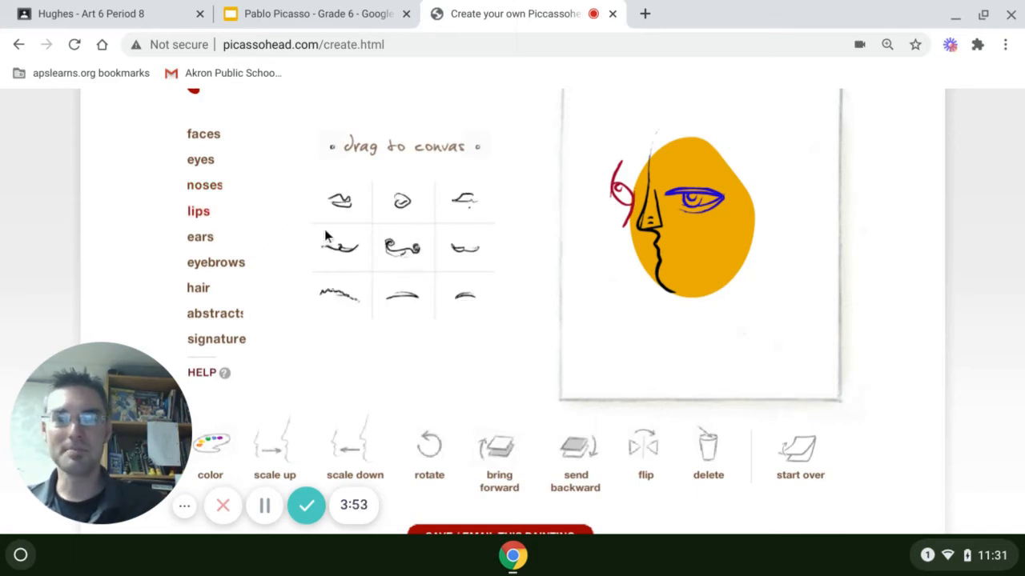
{"action": "left_click_drag", "start_coordinate": [392, 255], "coordinate": [654, 254]}
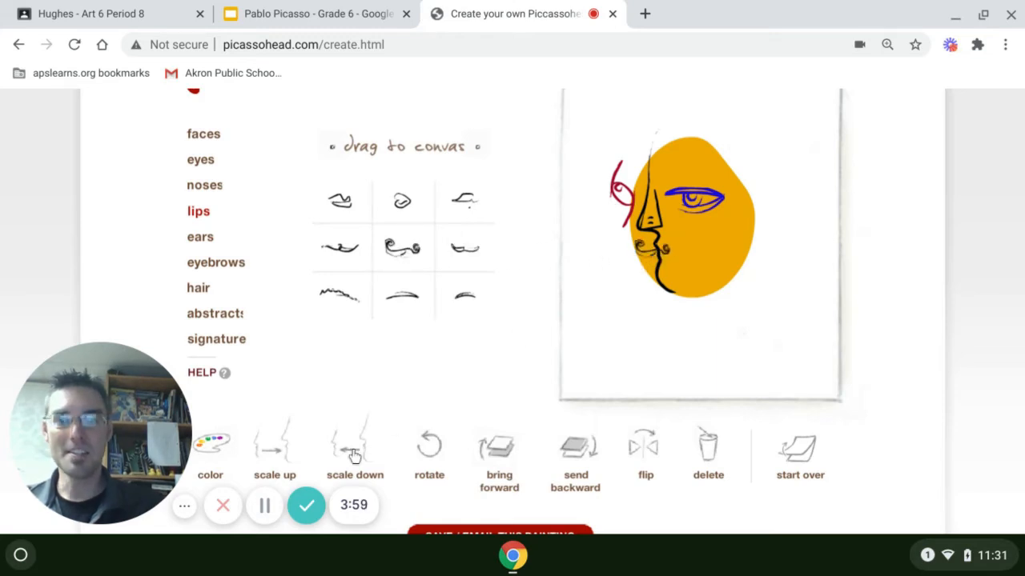
{"action": "left_click", "coordinate": [278, 455]}
{"action": "left_click", "coordinate": [278, 456]}
{"action": "left_click", "coordinate": [279, 457]}
{"action": "left_click", "coordinate": [280, 457]}
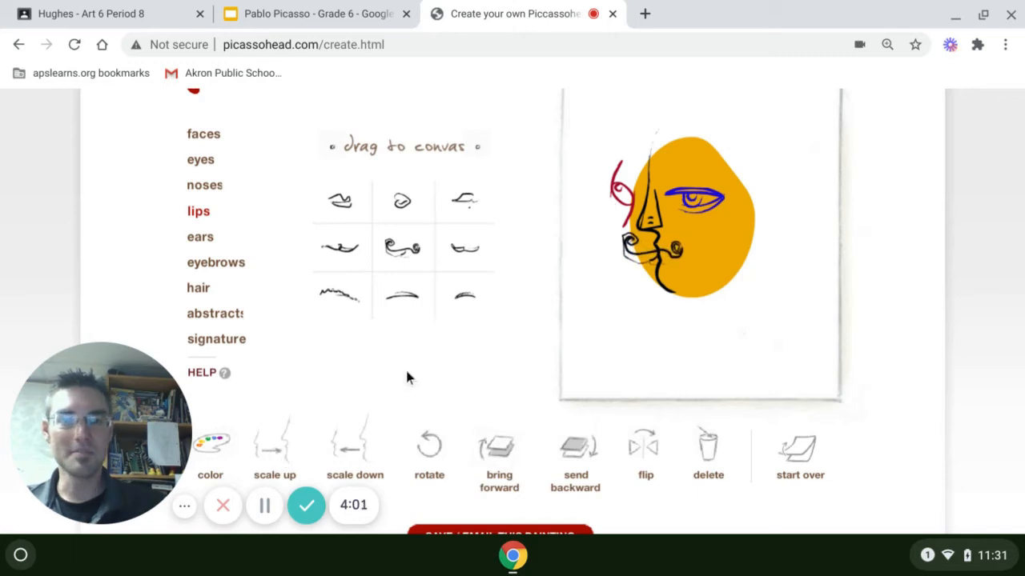
{"action": "left_click_drag", "start_coordinate": [632, 262], "coordinate": [647, 256]}
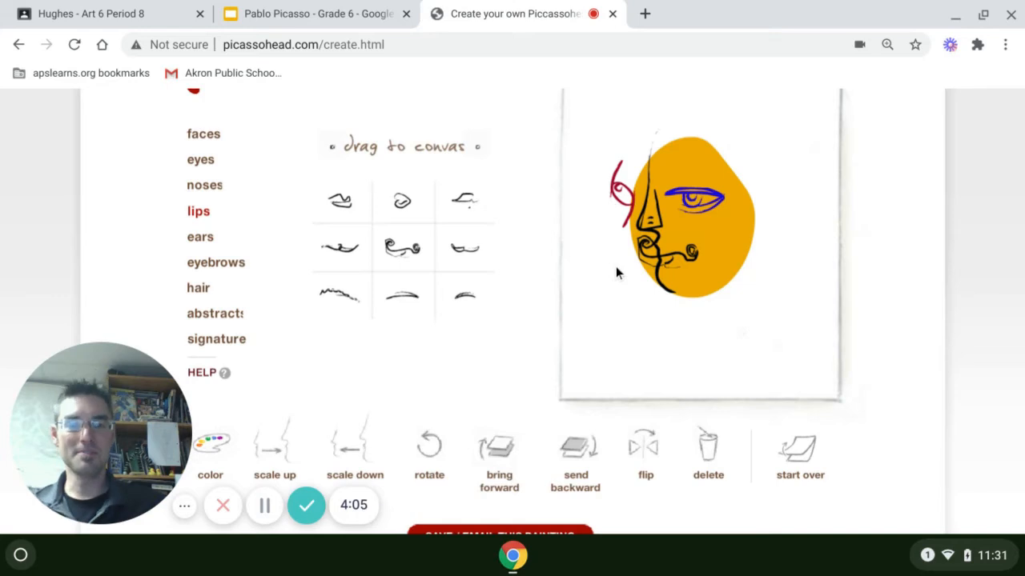
{"action": "left_click_drag", "start_coordinate": [678, 257], "coordinate": [708, 259]}
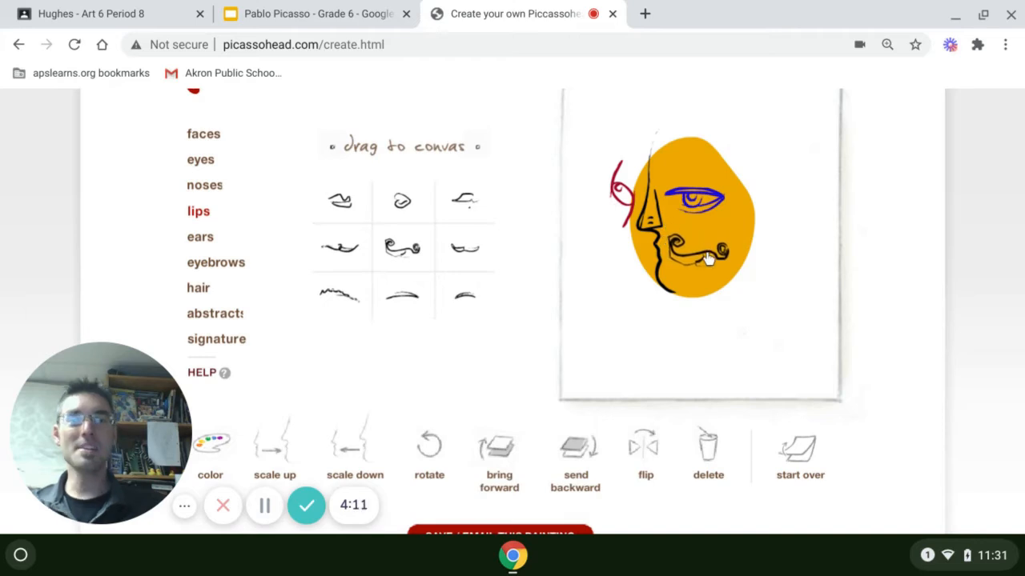
{"action": "left_click", "coordinate": [583, 329]}
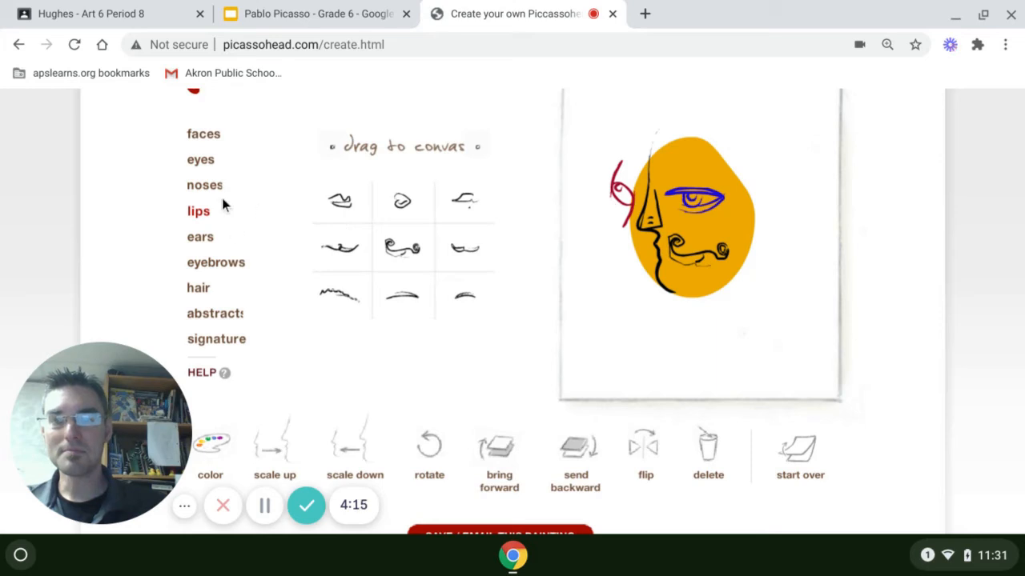
Place the slanted ear with the inner fold near the orange face's upper right edge and scale it up
{"action": "left_click", "coordinate": [201, 239]}
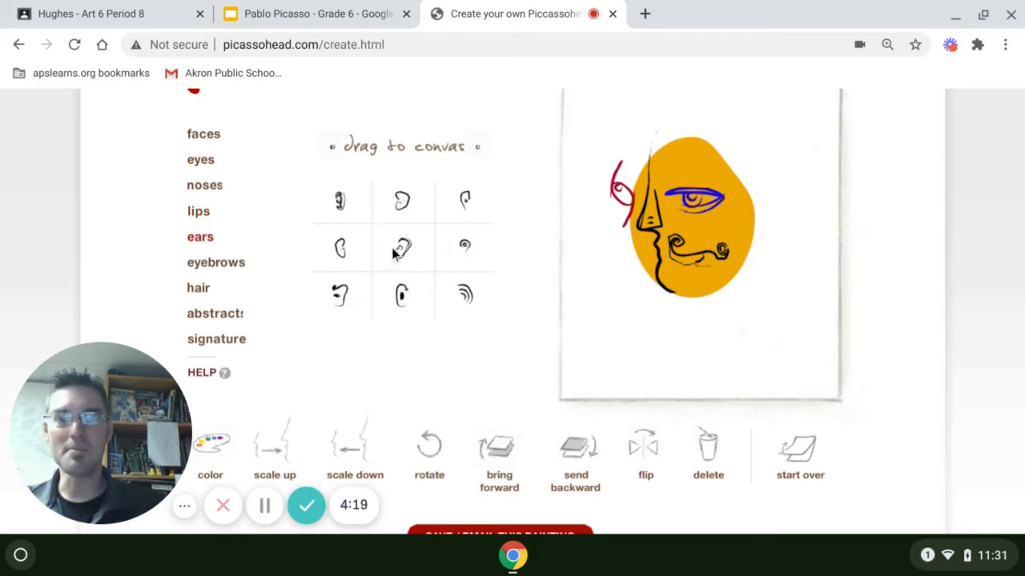
{"action": "left_click_drag", "start_coordinate": [393, 249], "coordinate": [731, 185]}
{"action": "left_click", "coordinate": [277, 443]}
{"action": "left_click", "coordinate": [278, 442]}
{"action": "left_click", "coordinate": [278, 442]}
{"action": "left_click", "coordinate": [278, 443]}
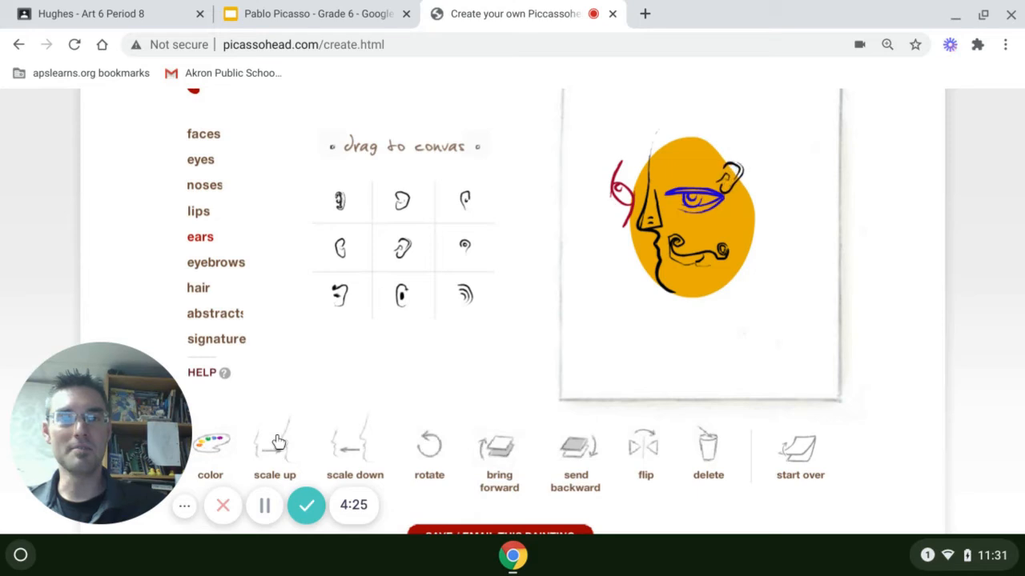
{"action": "left_click", "coordinate": [278, 443]}
{"action": "left_click", "coordinate": [278, 442]}
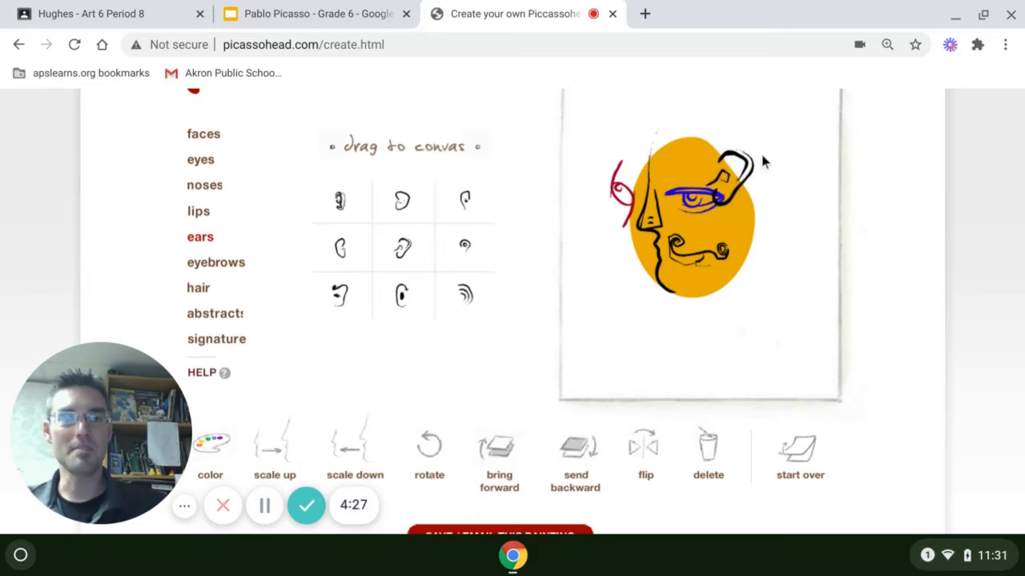
Move the large ear outward and down onto the face's right edge, level with the blue eye, flipping it and back
{"action": "left_click_drag", "start_coordinate": [752, 173], "coordinate": [776, 183]}
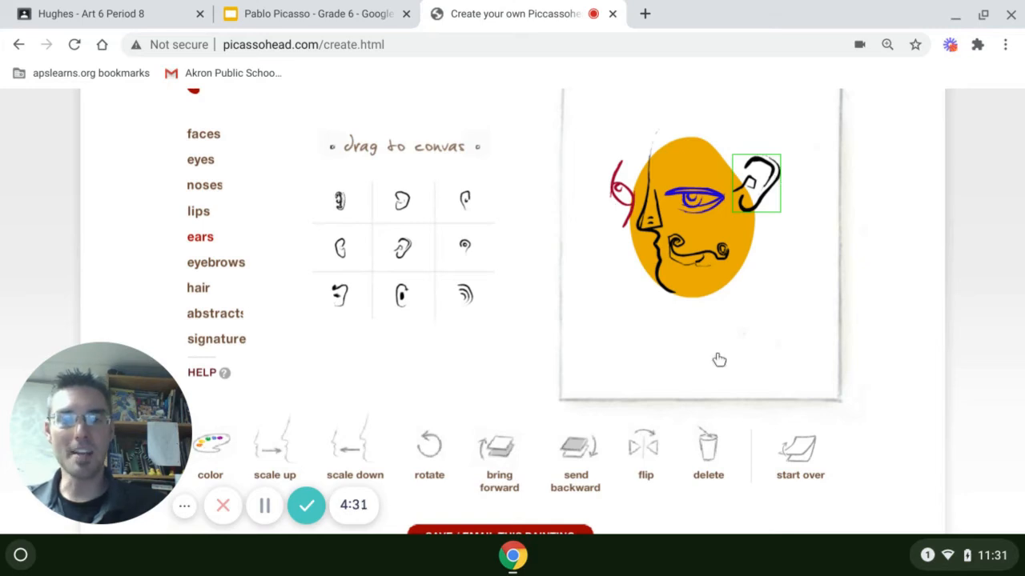
{"action": "left_click", "coordinate": [645, 446]}
{"action": "left_click", "coordinate": [647, 447]}
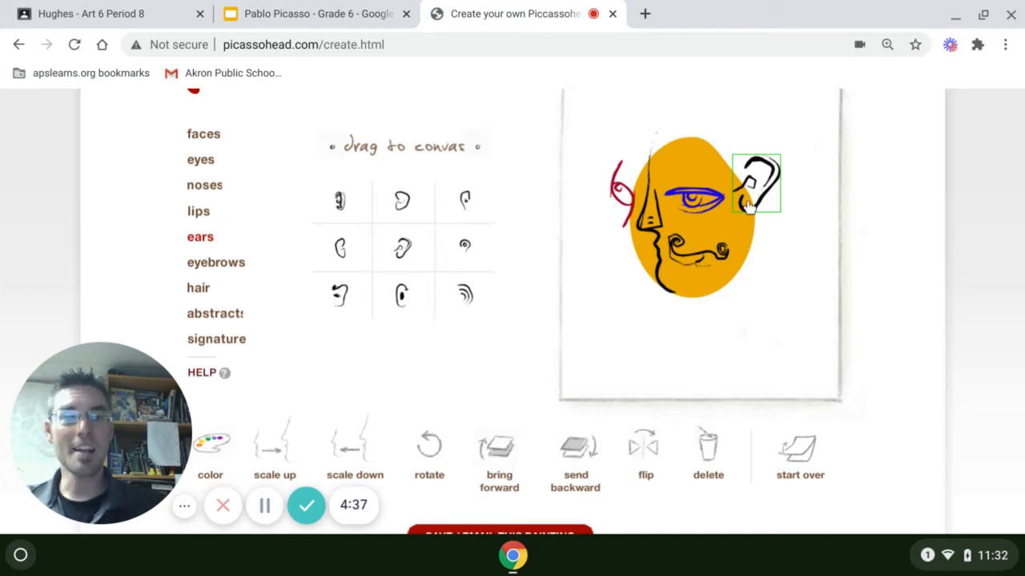
{"action": "left_click_drag", "start_coordinate": [750, 206], "coordinate": [746, 233]}
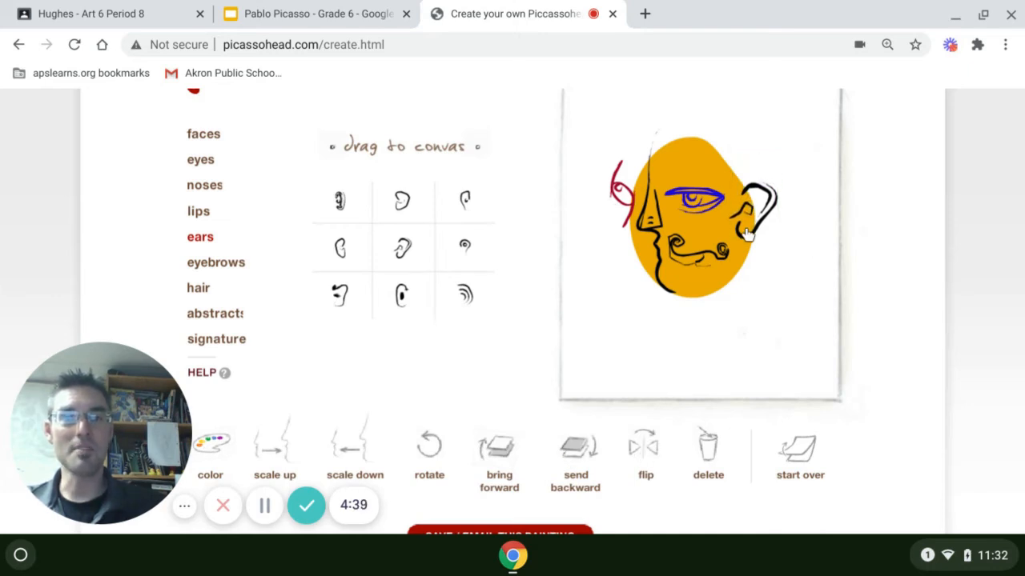
{"action": "left_click", "coordinate": [617, 279]}
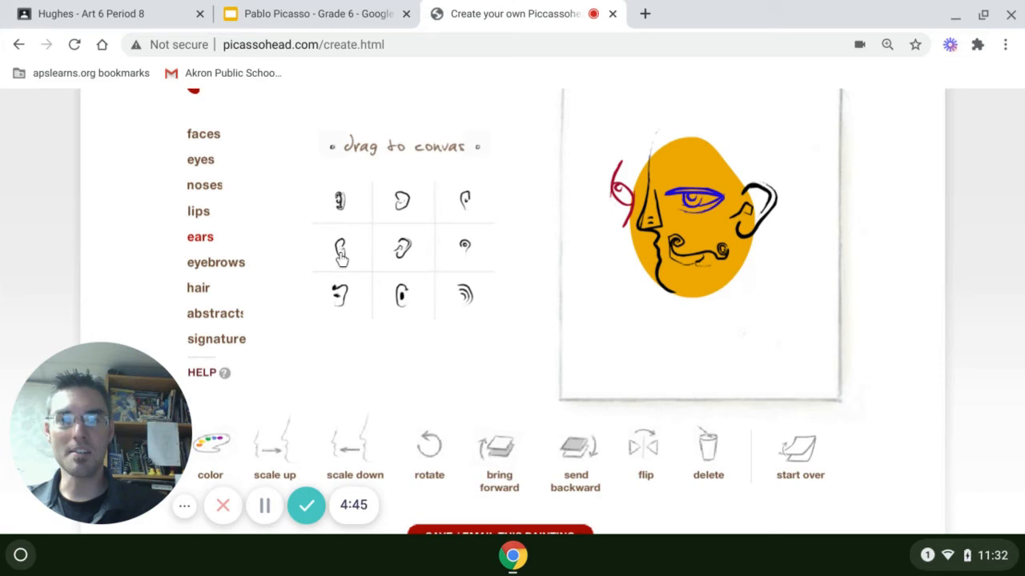
Place the C-shaped ear at the orange face's lower left edge, scale it up and move it beside the profile's lips
{"action": "left_click_drag", "start_coordinate": [341, 248], "coordinate": [630, 254]}
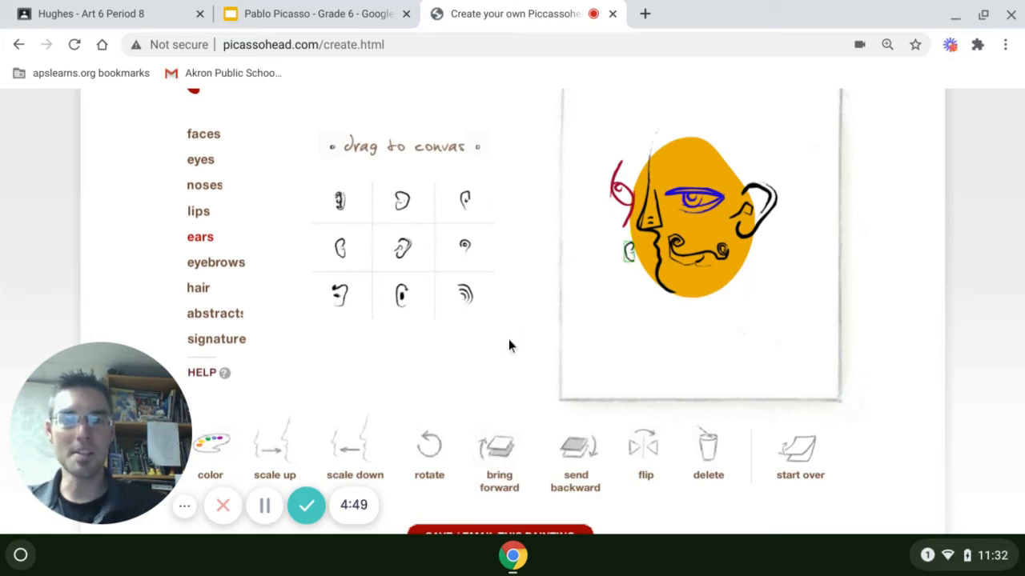
{"action": "left_click", "coordinate": [275, 449]}
{"action": "left_click", "coordinate": [275, 449]}
{"action": "left_click", "coordinate": [275, 449]}
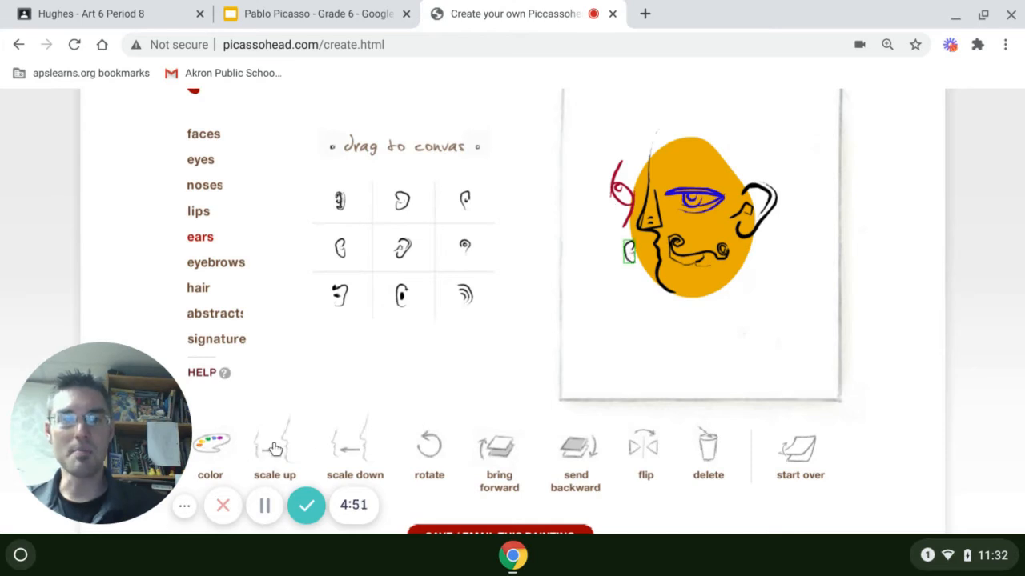
{"action": "left_click", "coordinate": [276, 449]}
{"action": "left_click", "coordinate": [274, 449]}
{"action": "left_click", "coordinate": [275, 449]}
{"action": "left_click", "coordinate": [274, 449]}
{"action": "left_click", "coordinate": [620, 364]}
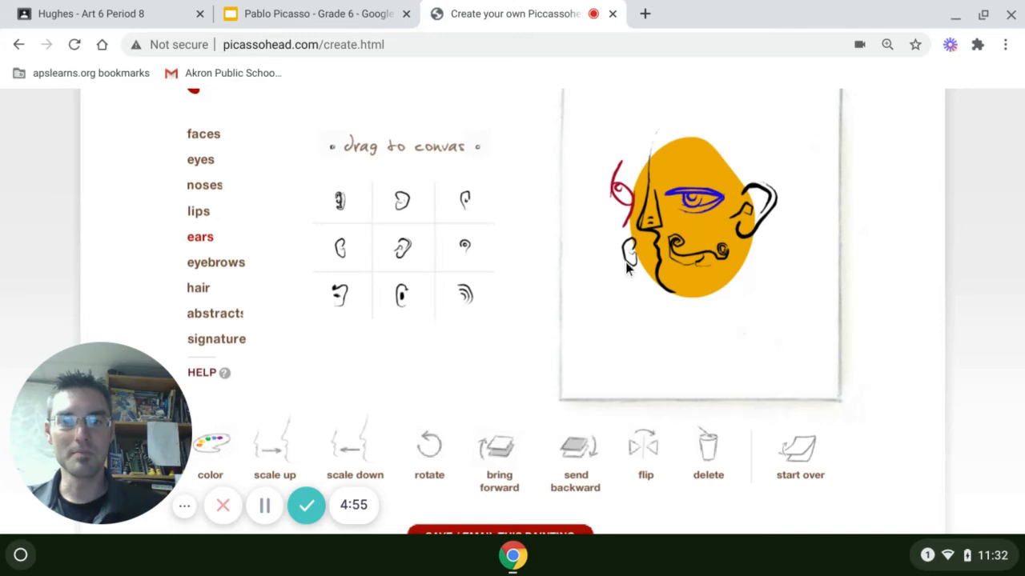
{"action": "left_click_drag", "start_coordinate": [631, 261], "coordinate": [641, 260]}
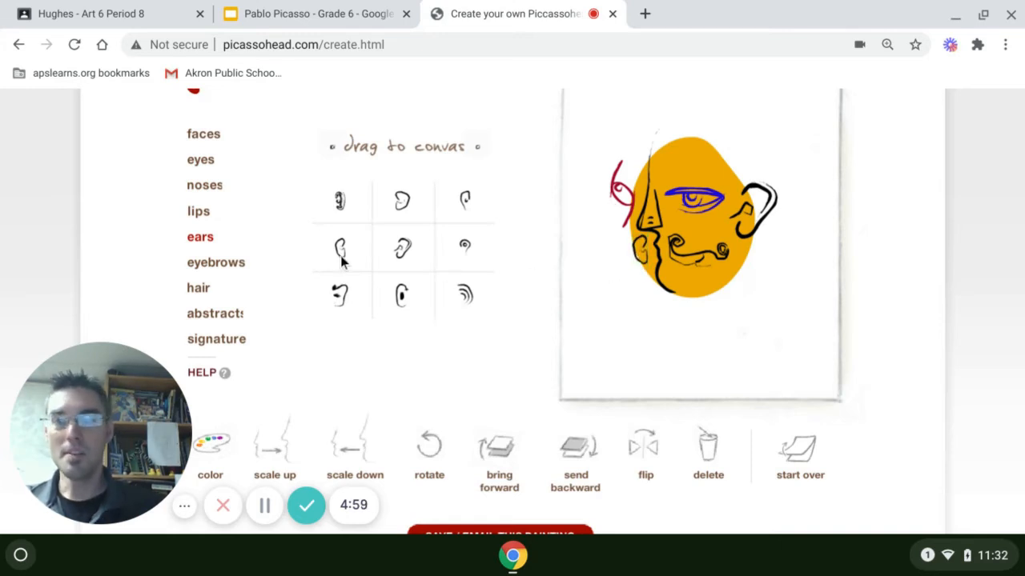
Place the wavy eyebrow at the dark red eye, scale it up and move it across the eye's upper part
{"action": "left_click", "coordinate": [223, 269]}
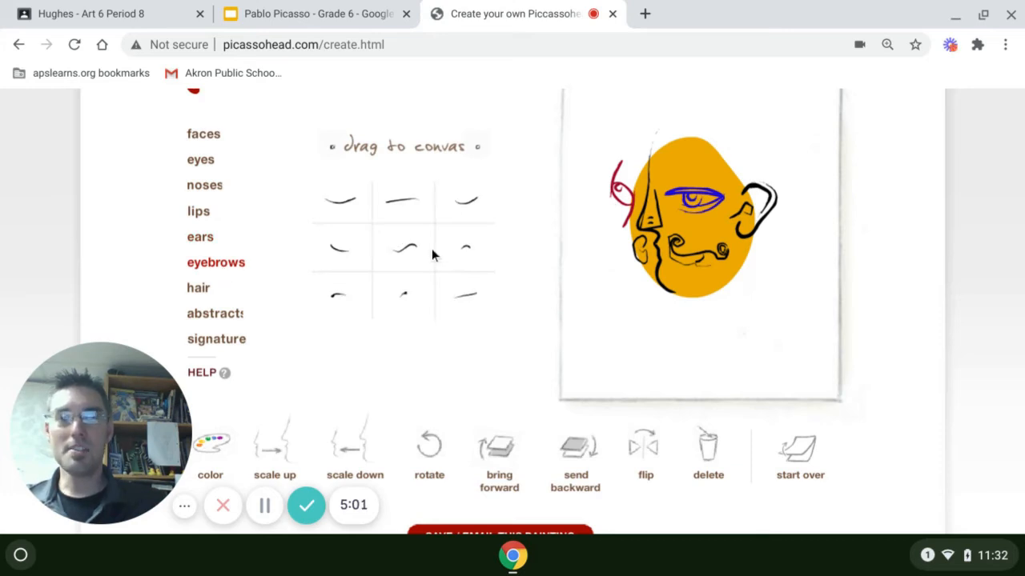
{"action": "left_click_drag", "start_coordinate": [406, 249], "coordinate": [550, 221]}
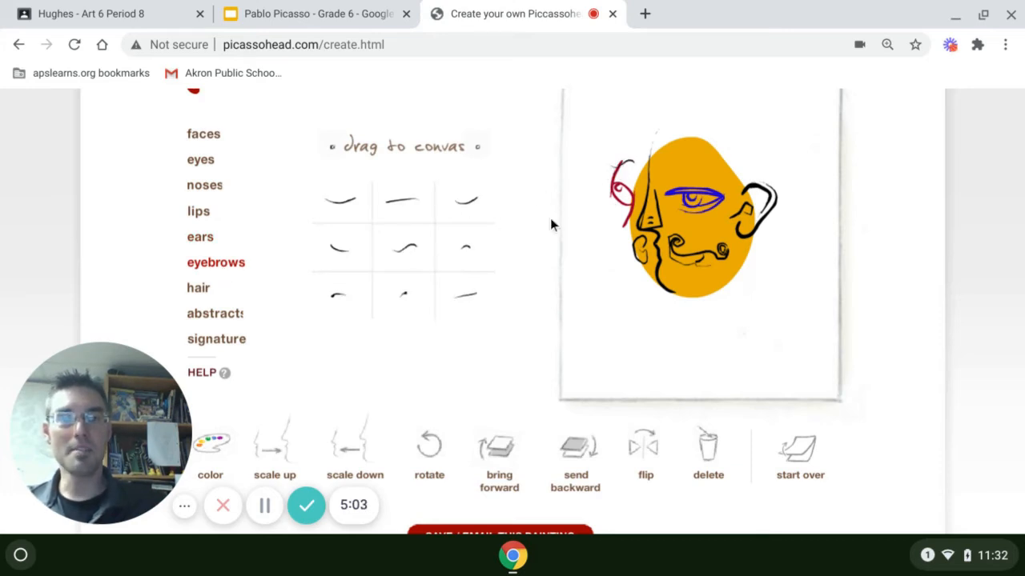
{"action": "left_click", "coordinate": [264, 466]}
{"action": "left_click", "coordinate": [264, 466]}
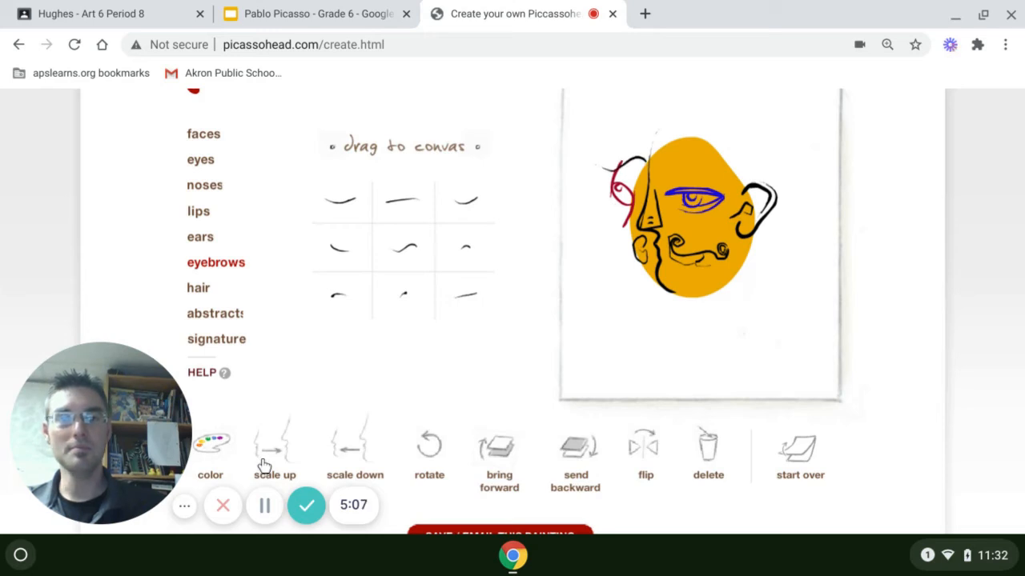
{"action": "left_click_drag", "start_coordinate": [635, 166], "coordinate": [613, 182]}
Place a second wavy eyebrow above the blue eye, flip it, scale it up and centre it over the eye
{"action": "mouse_move", "coordinate": [402, 234]}
{"action": "left_mouse_down"}
{"action": "mouse_move", "coordinate": [400, 255]}
{"action": "mouse_move", "coordinate": [676, 185]}
{"action": "left_mouse_up"}
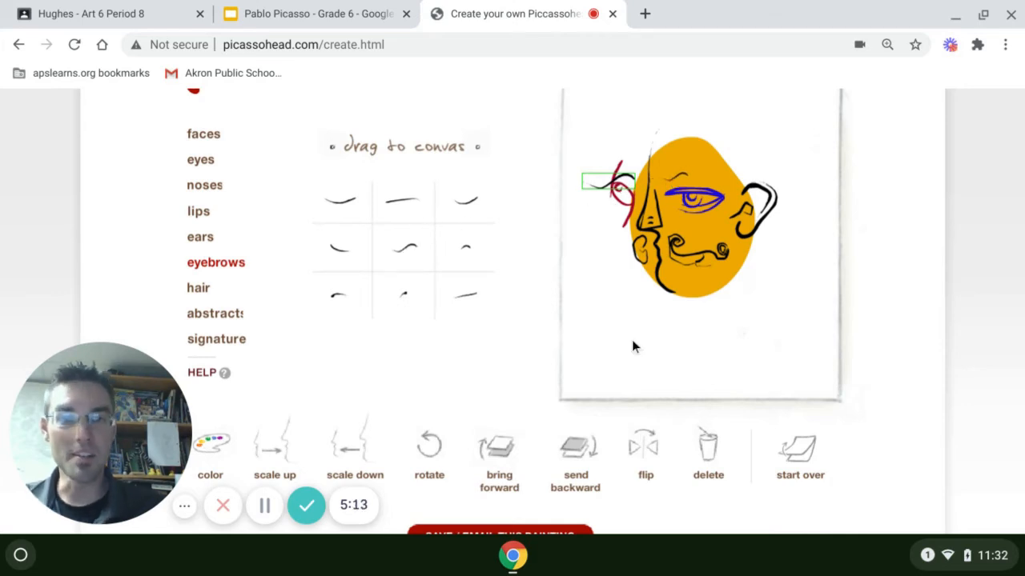
{"action": "left_click", "coordinate": [679, 181]}
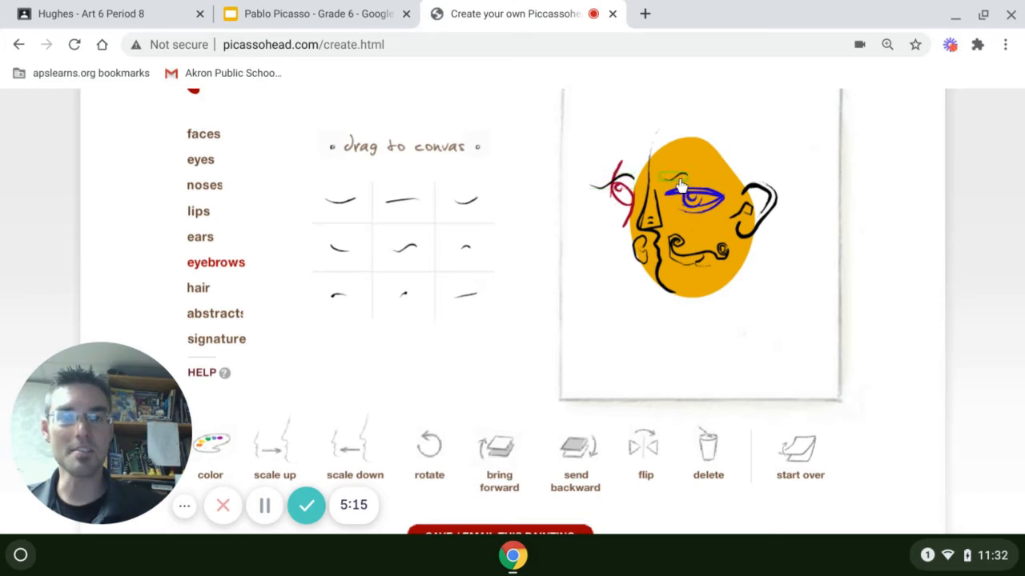
{"action": "left_click", "coordinate": [640, 461]}
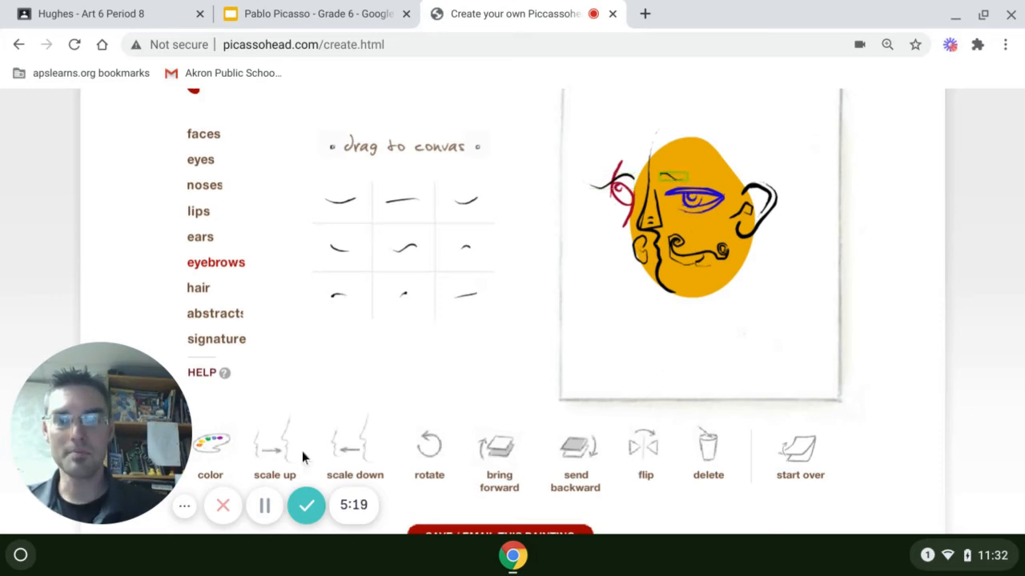
{"action": "left_click", "coordinate": [278, 457]}
{"action": "left_click", "coordinate": [279, 457]}
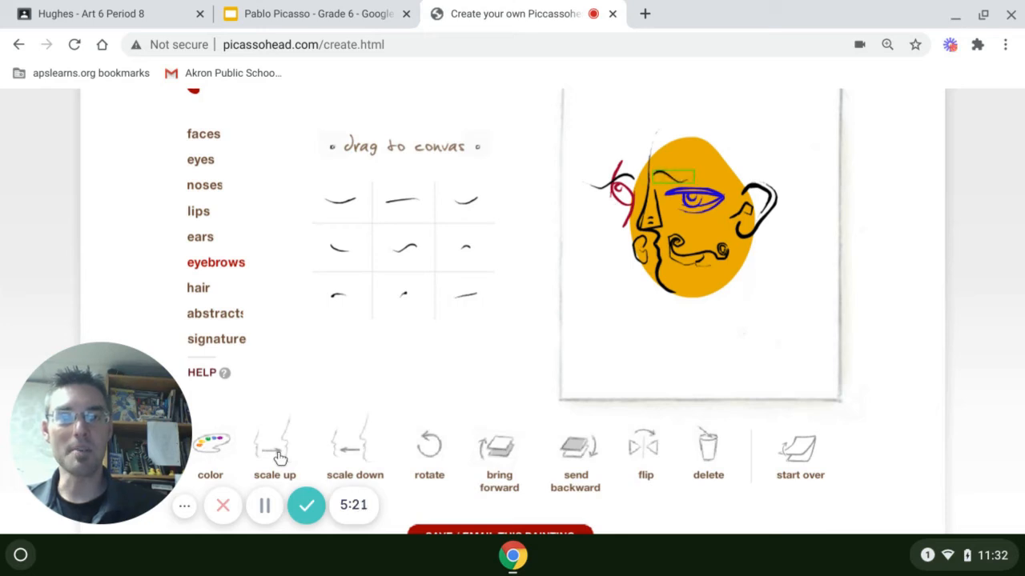
{"action": "left_click", "coordinate": [279, 457]}
{"action": "left_click", "coordinate": [279, 457]}
{"action": "left_click", "coordinate": [279, 457]}
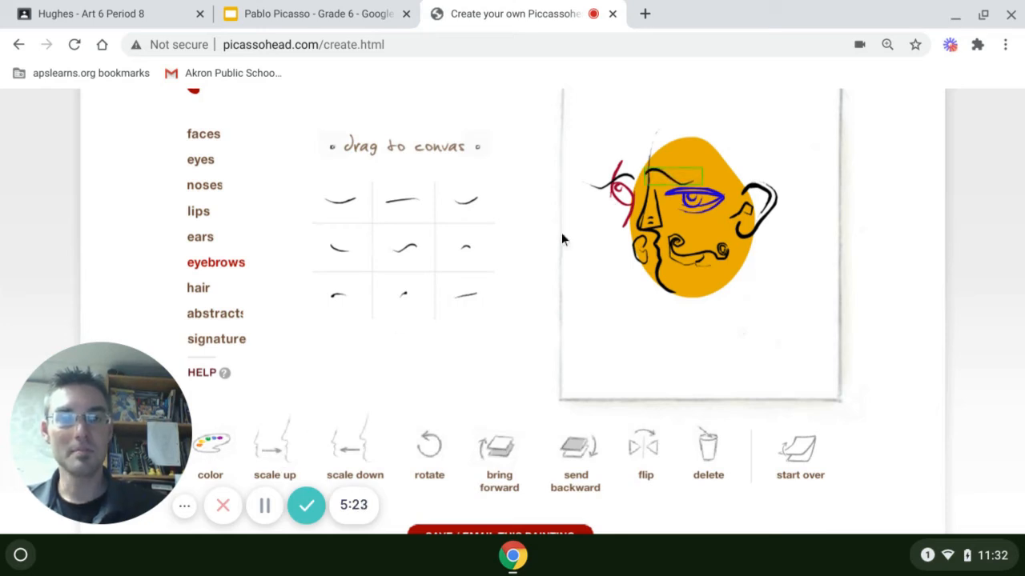
{"action": "left_click_drag", "start_coordinate": [672, 182], "coordinate": [698, 180]}
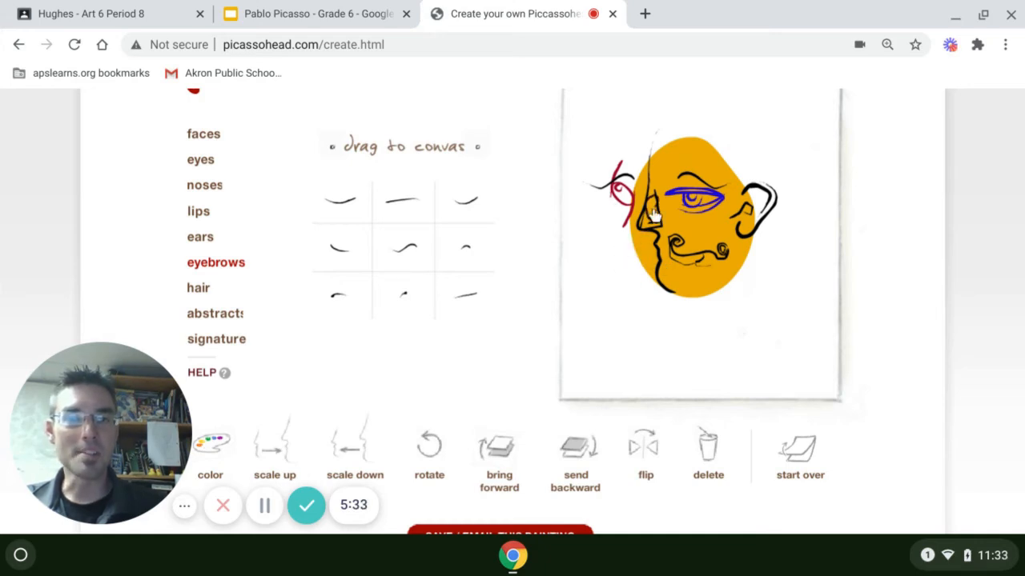
Move the small C-shaped ear off the face, below the dark red eye, and shift the curled lips onto the profile's chin
{"action": "left_click_drag", "start_coordinate": [644, 186], "coordinate": [599, 267]}
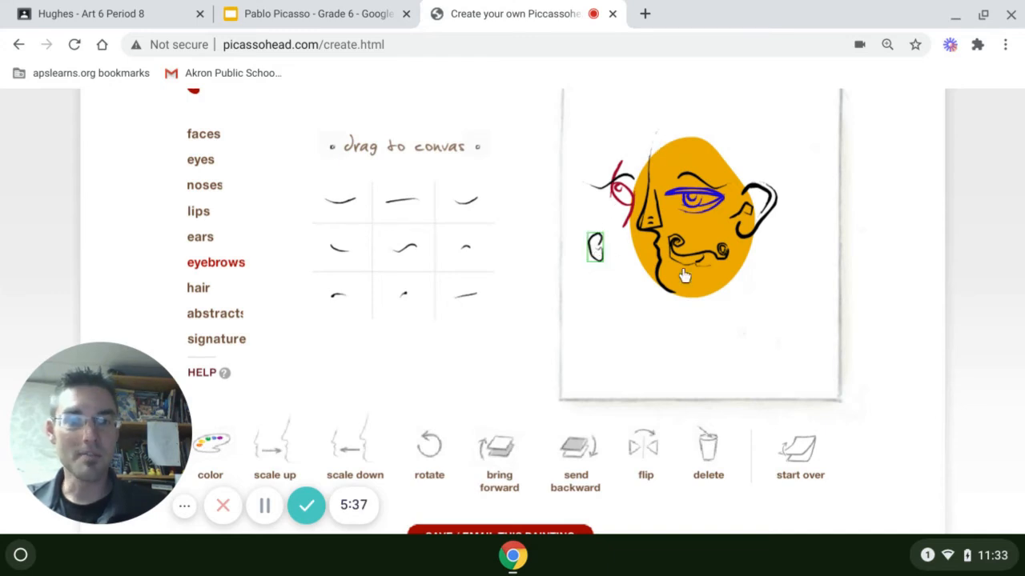
{"action": "left_click_drag", "start_coordinate": [687, 265], "coordinate": [672, 285]}
{"action": "left_click", "coordinate": [680, 313]}
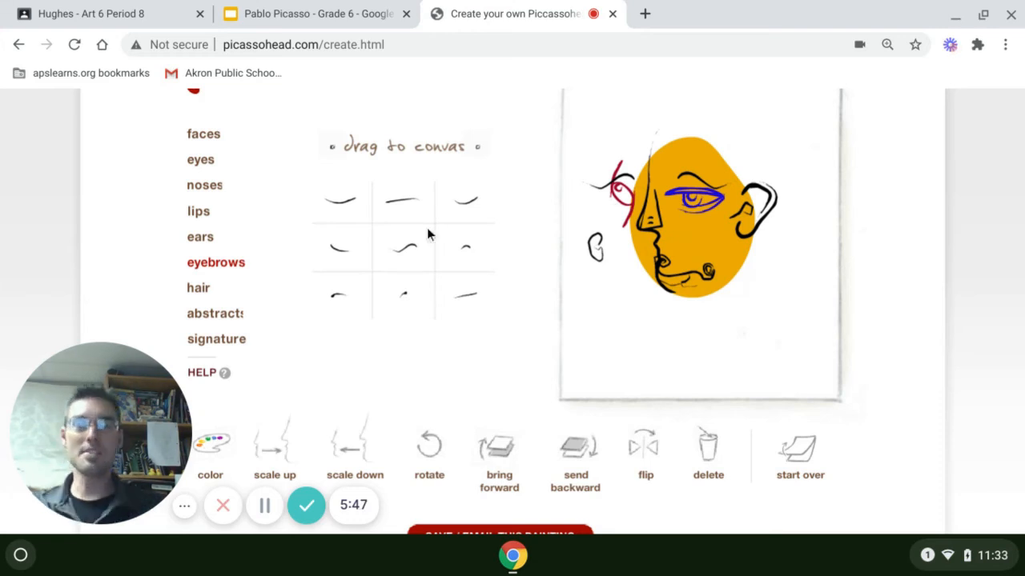
Place the spiky black hair piece on the canvas and move it onto the top of the orange face
{"action": "left_click", "coordinate": [197, 290]}
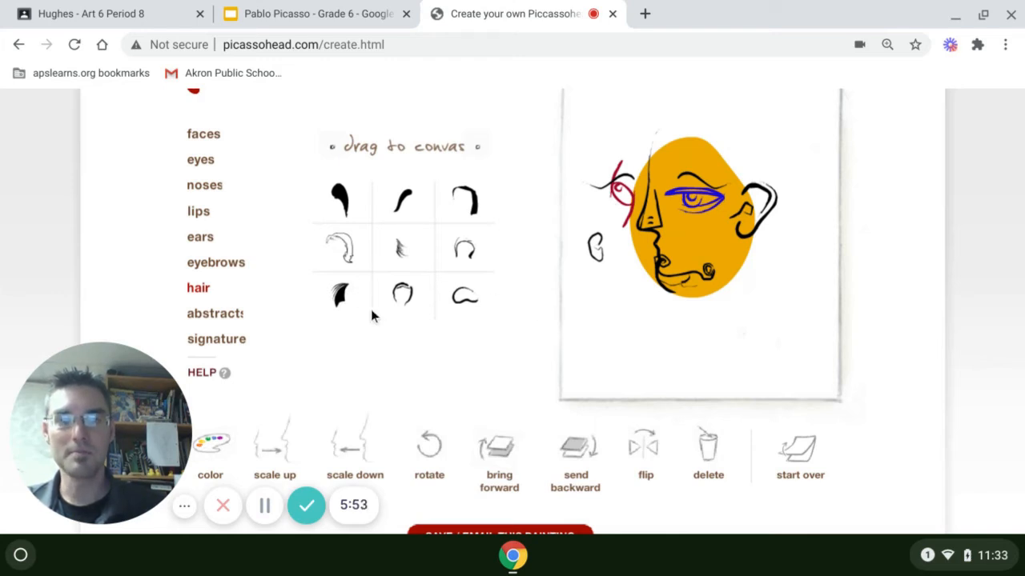
{"action": "left_click_drag", "start_coordinate": [353, 296], "coordinate": [621, 328]}
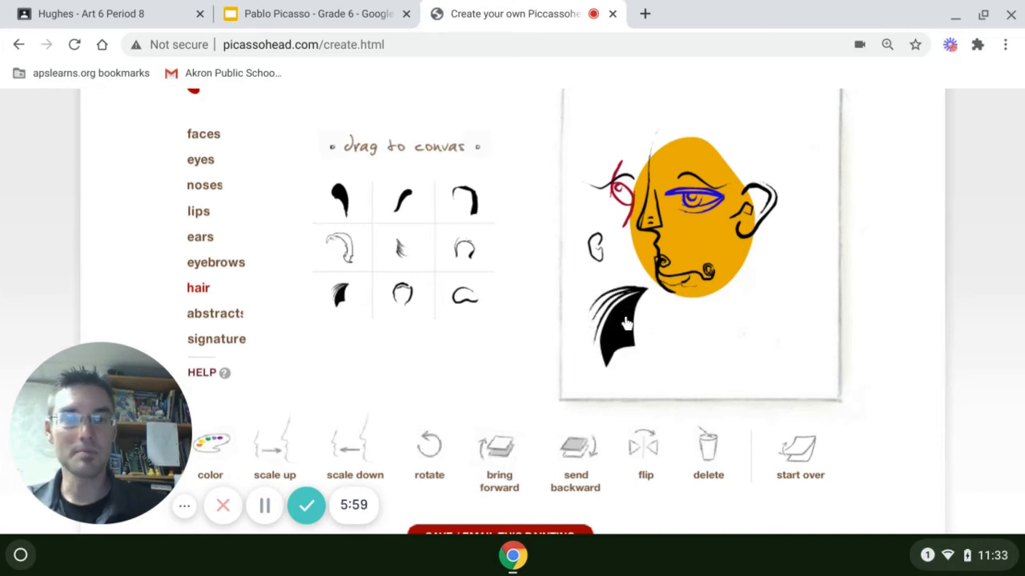
{"action": "left_click_drag", "start_coordinate": [626, 323], "coordinate": [684, 126]}
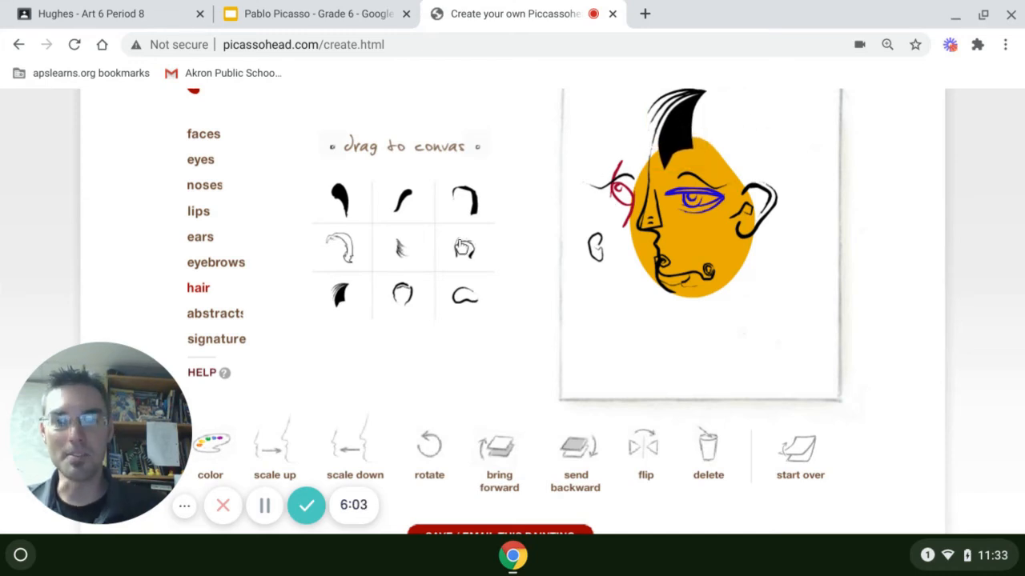
Place the wide black rounded-block abstract over the small C-shaped ear and colour it orange, hex EB9400
{"action": "left_click", "coordinate": [215, 320]}
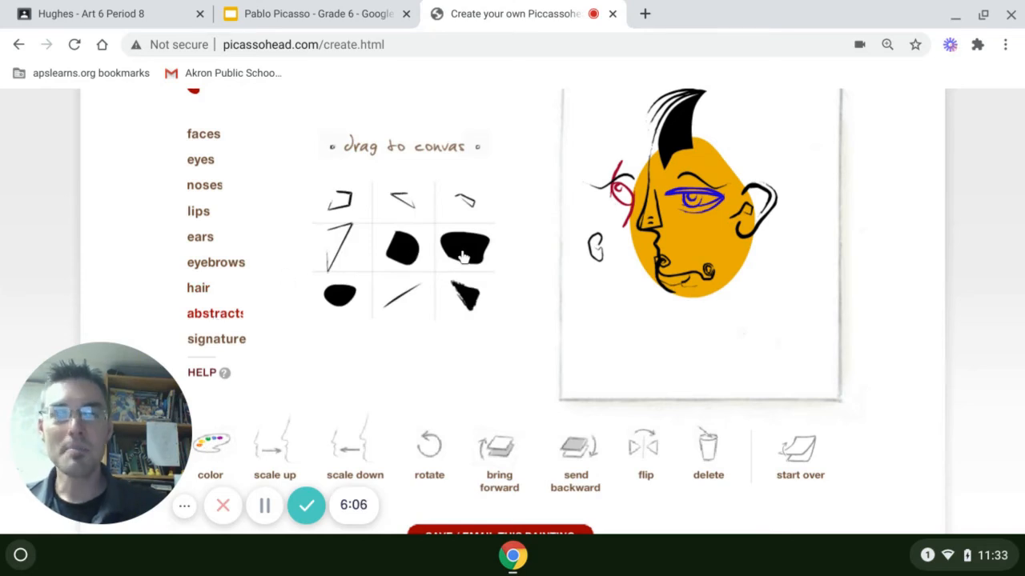
{"action": "left_click_drag", "start_coordinate": [464, 253], "coordinate": [596, 260]}
{"action": "left_click", "coordinate": [595, 260]}
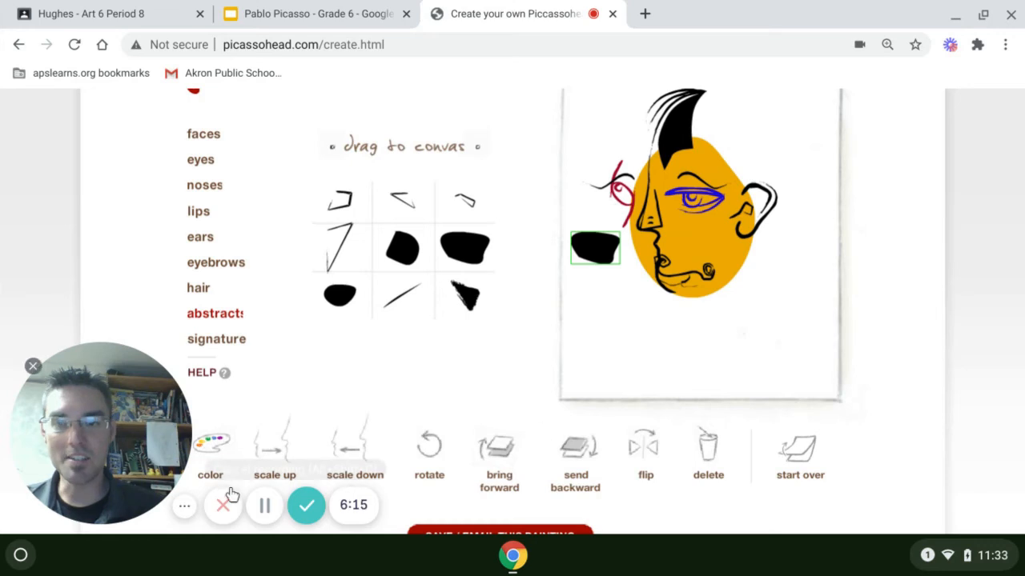
{"action": "left_click", "coordinate": [220, 453]}
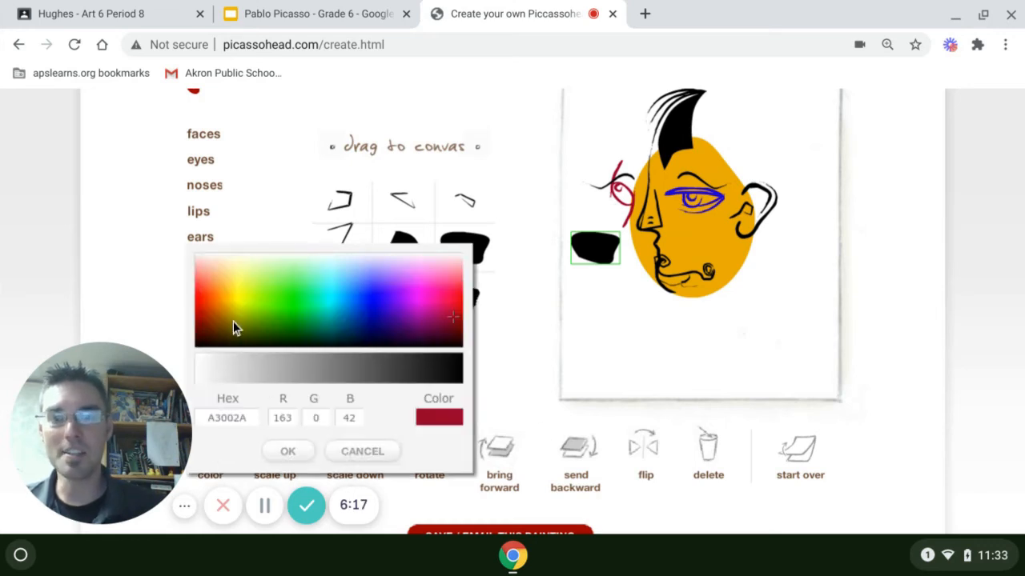
{"action": "left_click", "coordinate": [222, 304]}
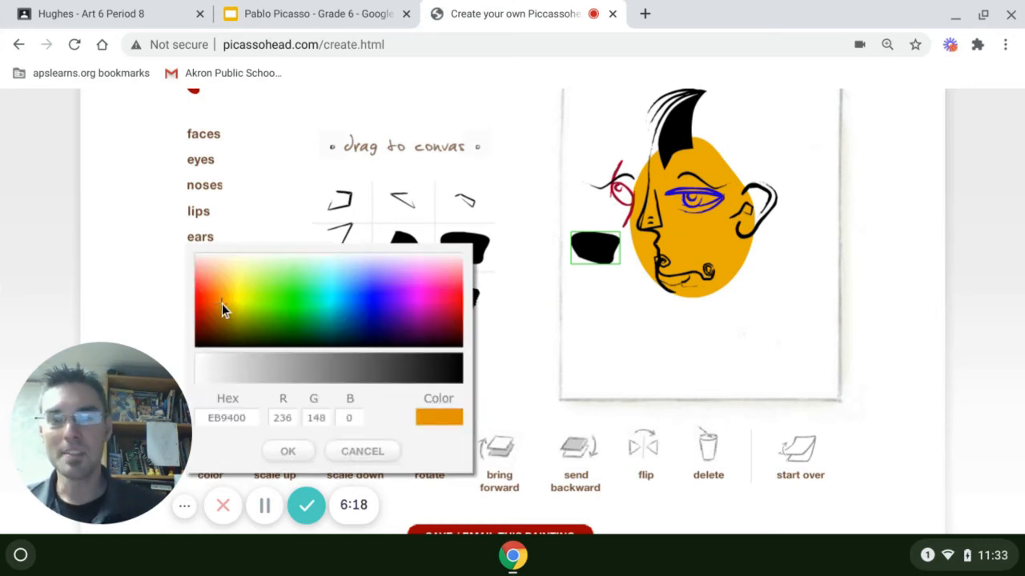
{"action": "left_click", "coordinate": [287, 452]}
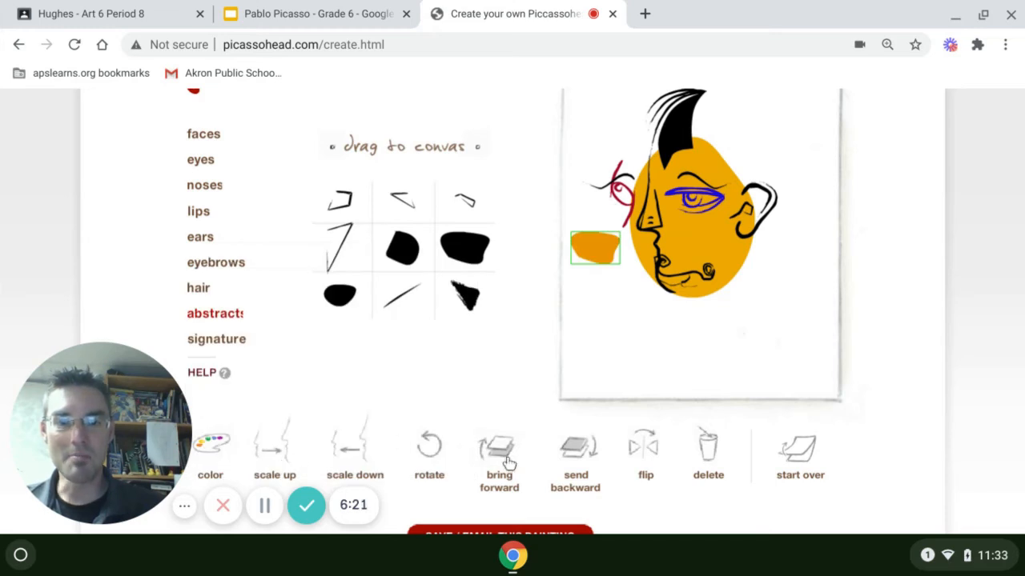
Send the orange abstract backward behind the small C-shaped ear
{"action": "left_click", "coordinate": [577, 452]}
{"action": "left_click", "coordinate": [670, 281]}
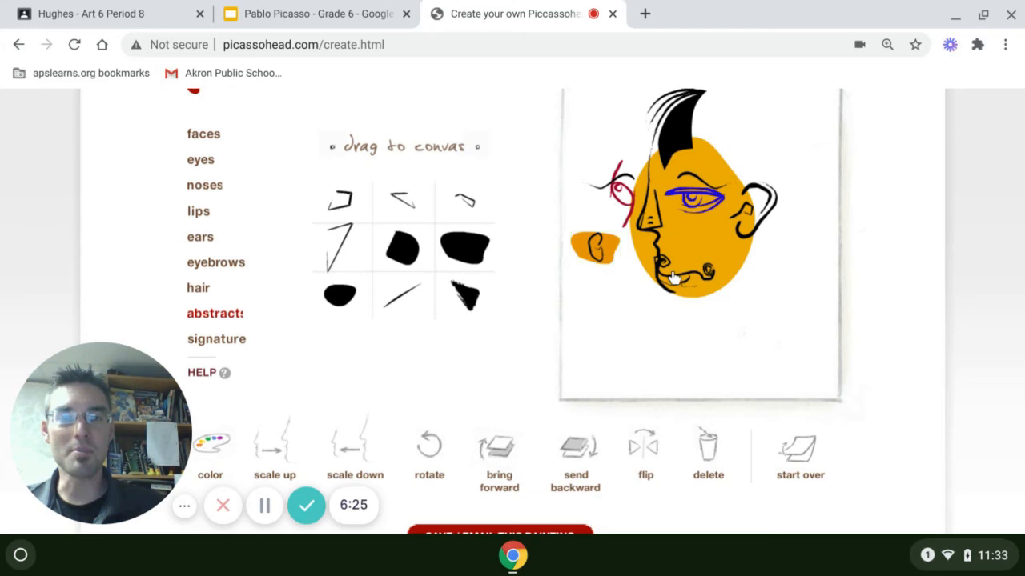
{"action": "left_click", "coordinate": [660, 305]}
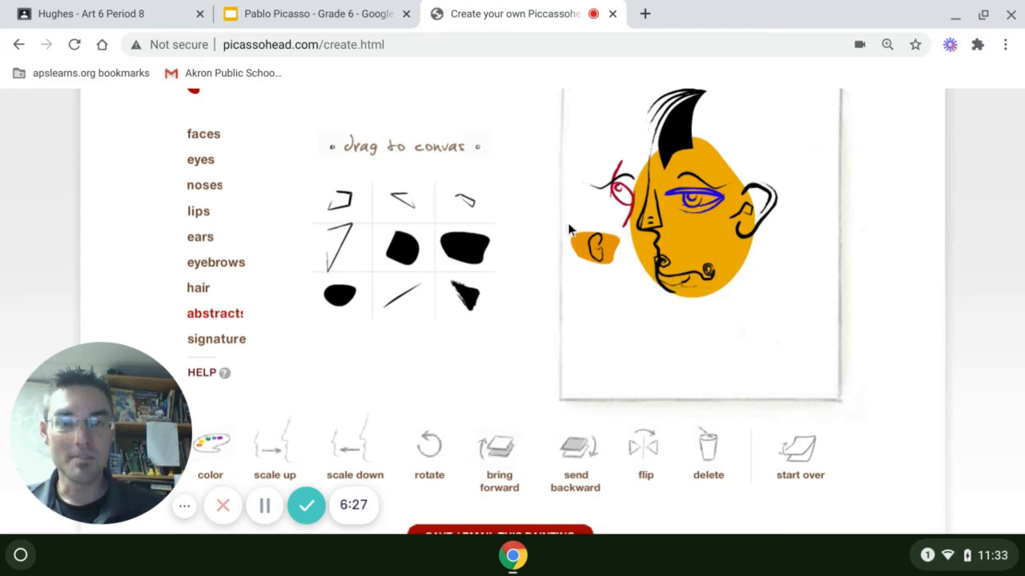
Move the orange abstract onto the mouth, send it behind the curled lips, and shift the lips outward to the face's front edge
{"action": "left_click_drag", "start_coordinate": [578, 248], "coordinate": [654, 266]}
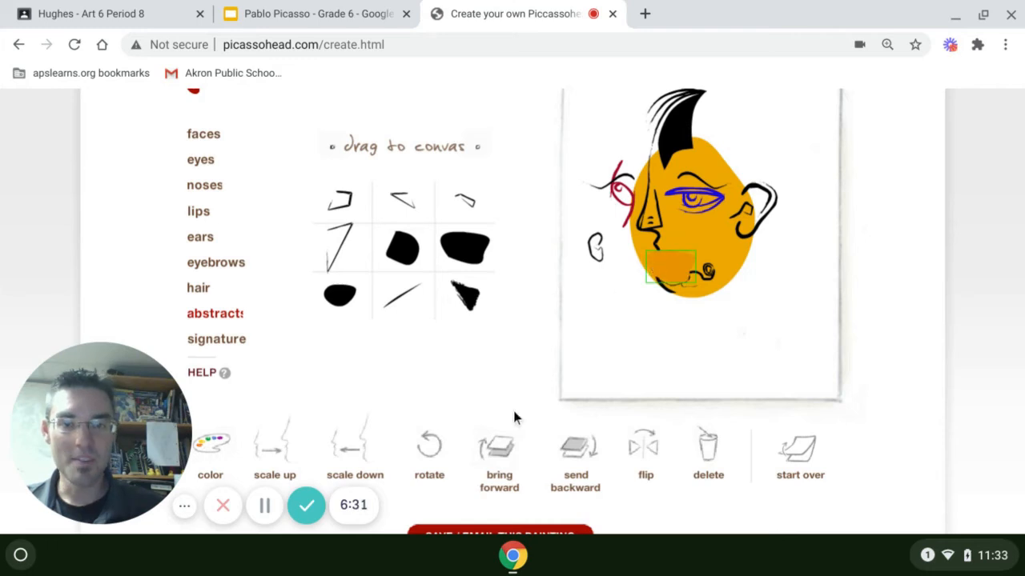
{"action": "left_click", "coordinate": [587, 448]}
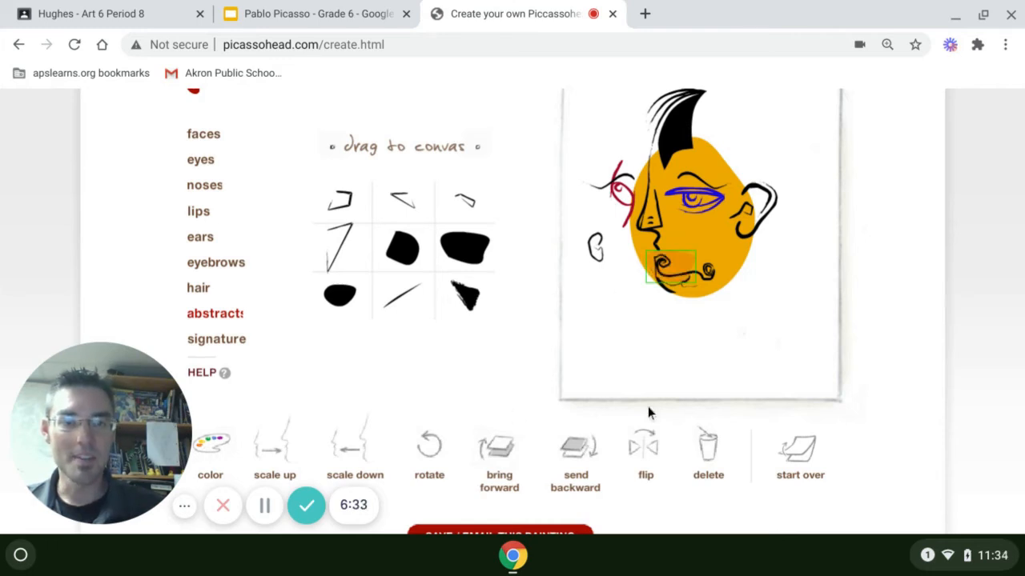
{"action": "left_click_drag", "start_coordinate": [701, 279], "coordinate": [683, 266]}
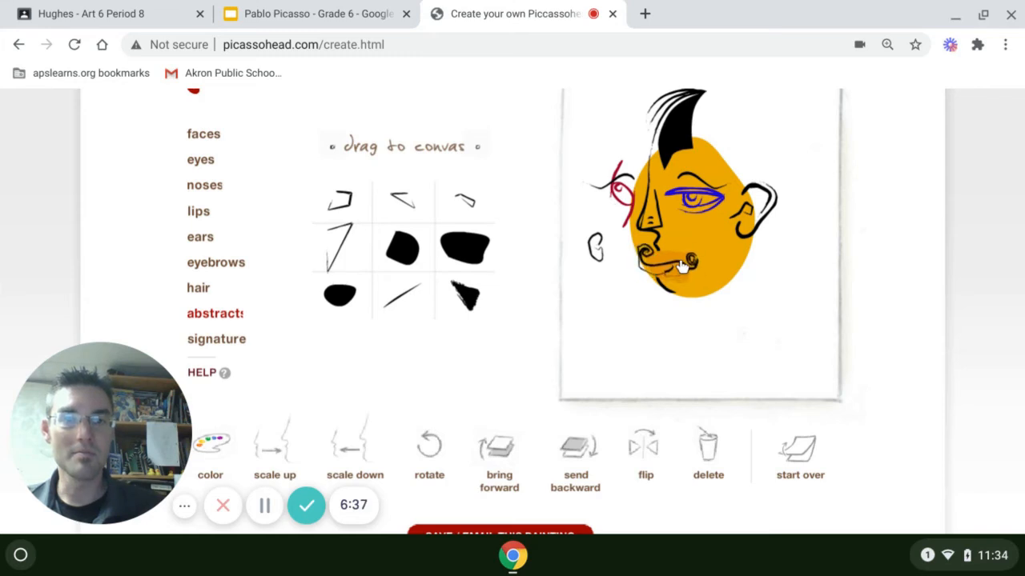
Move the small C-shaped ear below the chin, scale it up and lower it just clear of the face
{"action": "left_click_drag", "start_coordinate": [597, 250], "coordinate": [693, 314]}
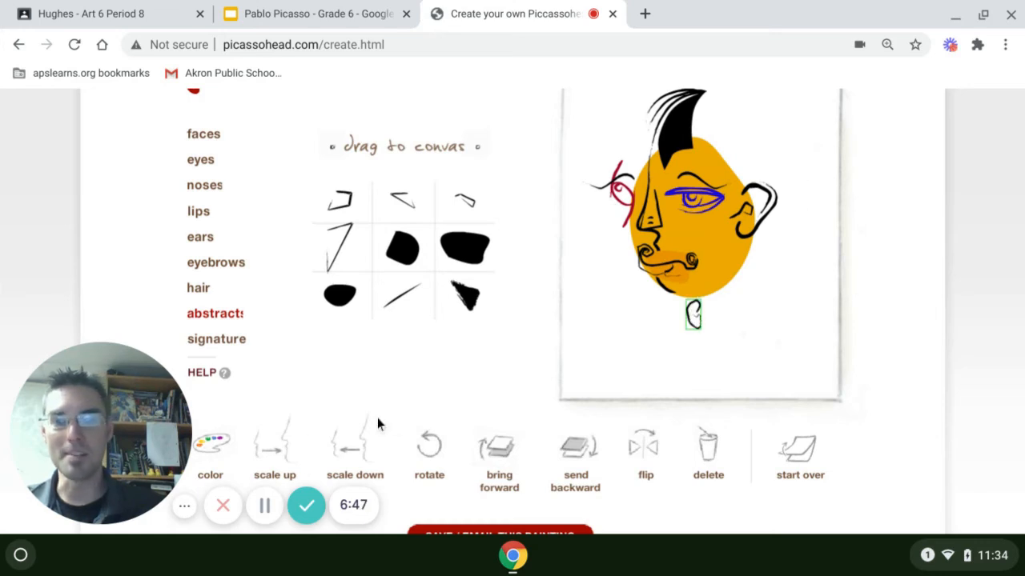
{"action": "left_click", "coordinate": [282, 448]}
{"action": "left_click", "coordinate": [282, 448]}
{"action": "left_click", "coordinate": [281, 448]}
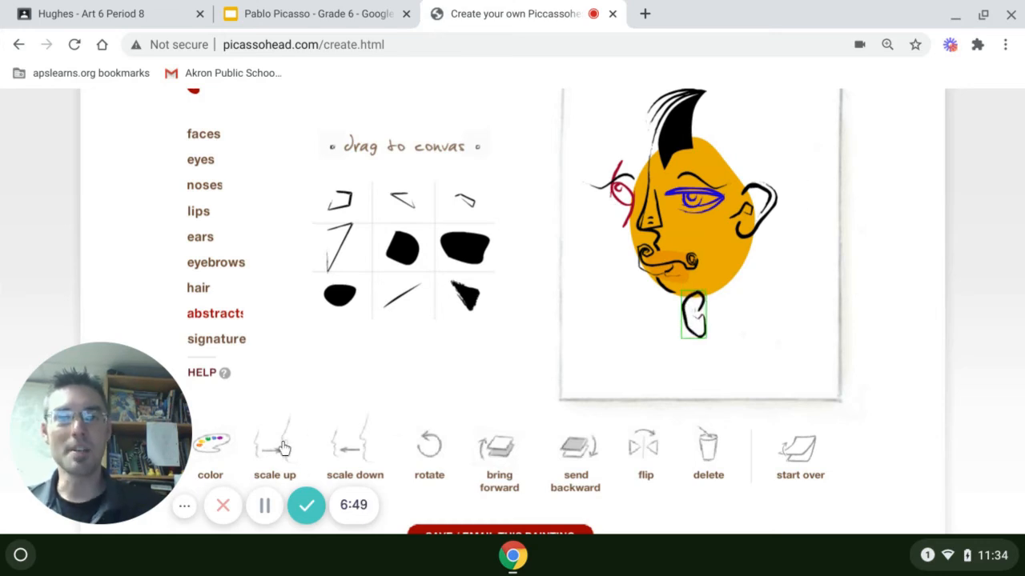
{"action": "left_click", "coordinate": [281, 448]}
{"action": "left_click", "coordinate": [282, 448]}
{"action": "left_click", "coordinate": [281, 449]}
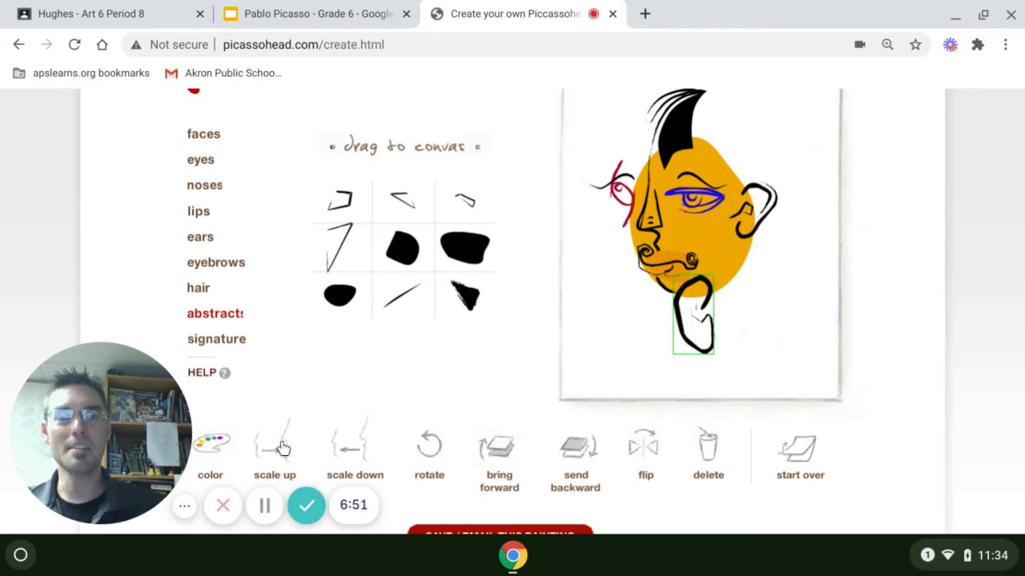
{"action": "left_click_drag", "start_coordinate": [694, 355], "coordinate": [694, 378]}
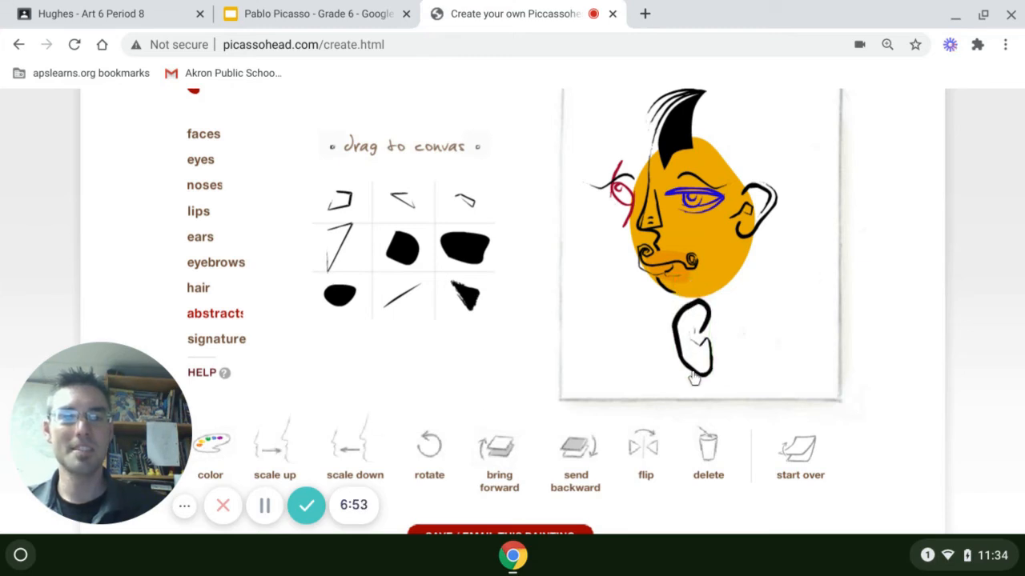
{"action": "left_click", "coordinate": [640, 376]}
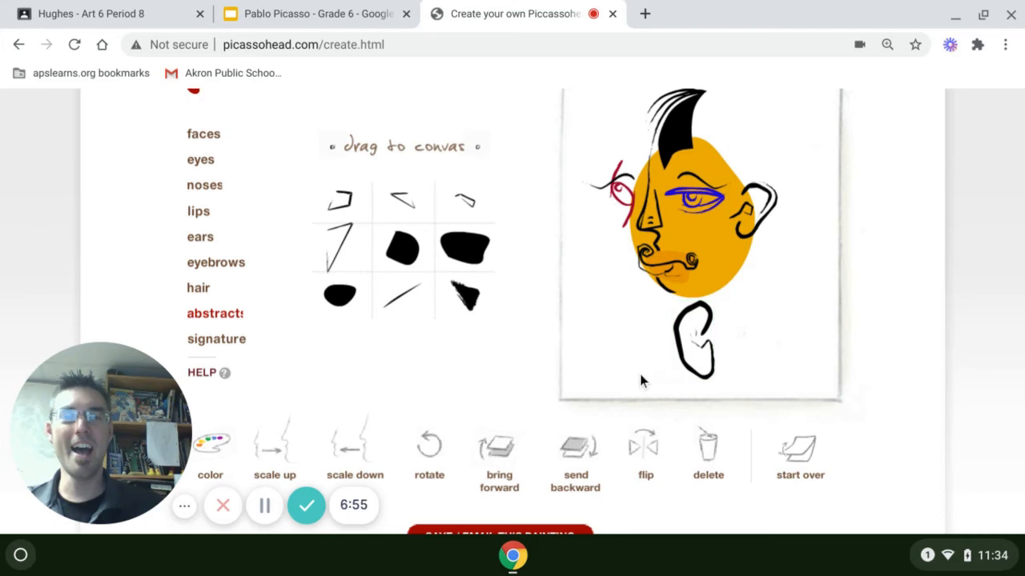
Open the signature entry, and place the jagged black triangle abstract below the chin, scaled up and lowered over the large C-shaped ear
{"action": "left_click", "coordinate": [224, 349]}
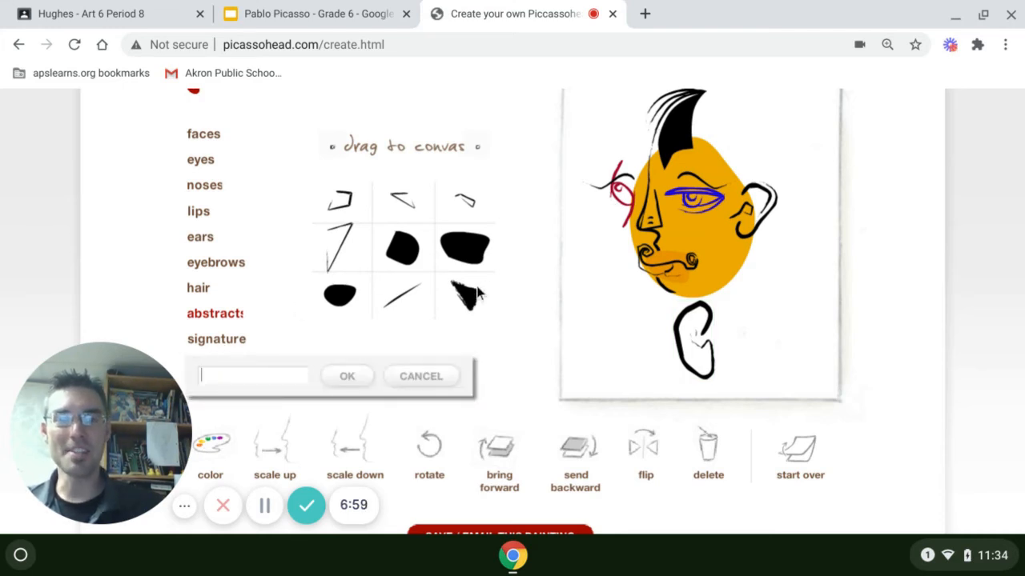
{"action": "left_click_drag", "start_coordinate": [466, 297], "coordinate": [687, 311]}
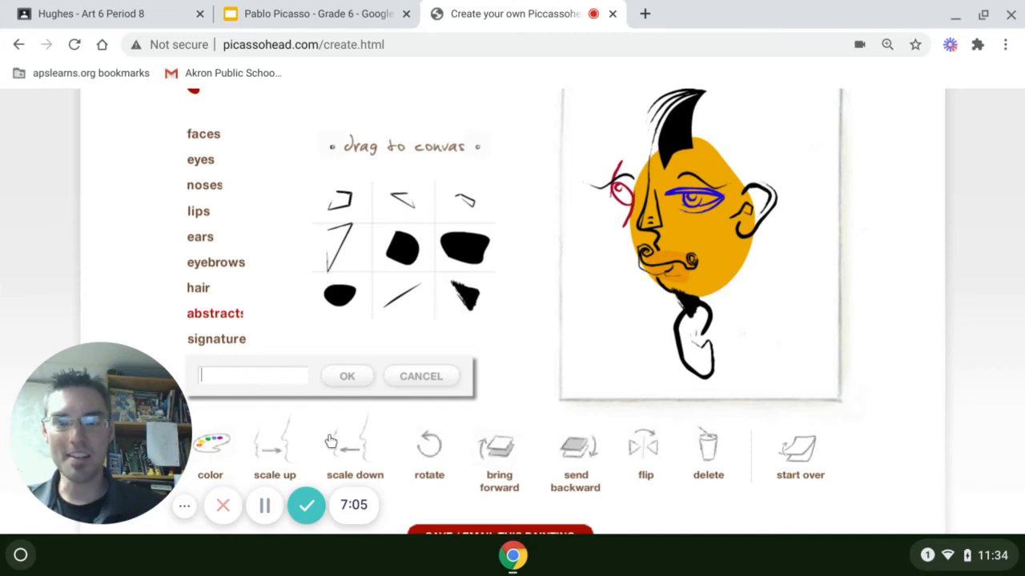
{"action": "left_click", "coordinate": [296, 454]}
{"action": "left_click", "coordinate": [298, 455]}
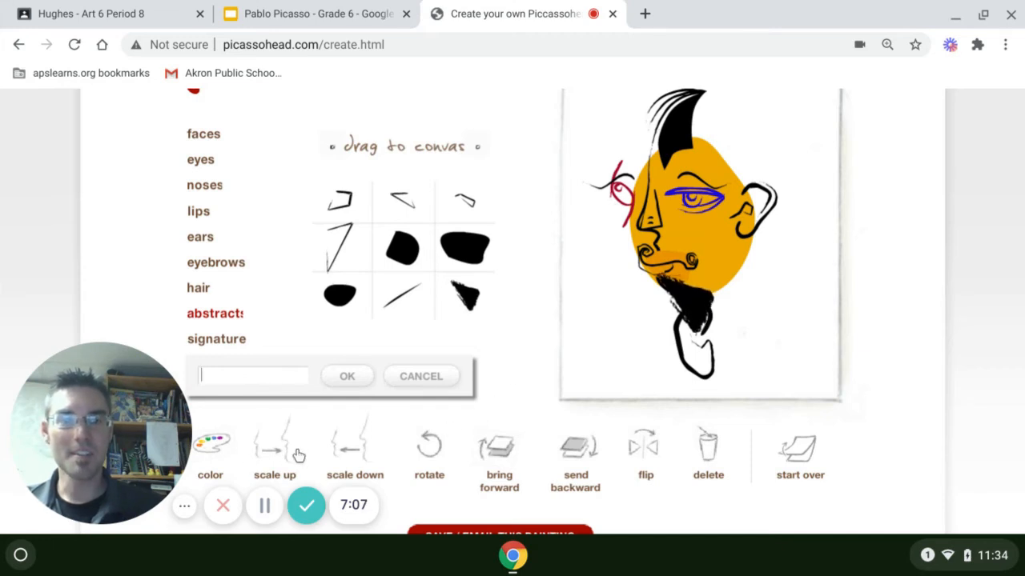
{"action": "left_click", "coordinate": [298, 454]}
{"action": "left_click", "coordinate": [298, 455]}
{"action": "left_click", "coordinate": [298, 455]}
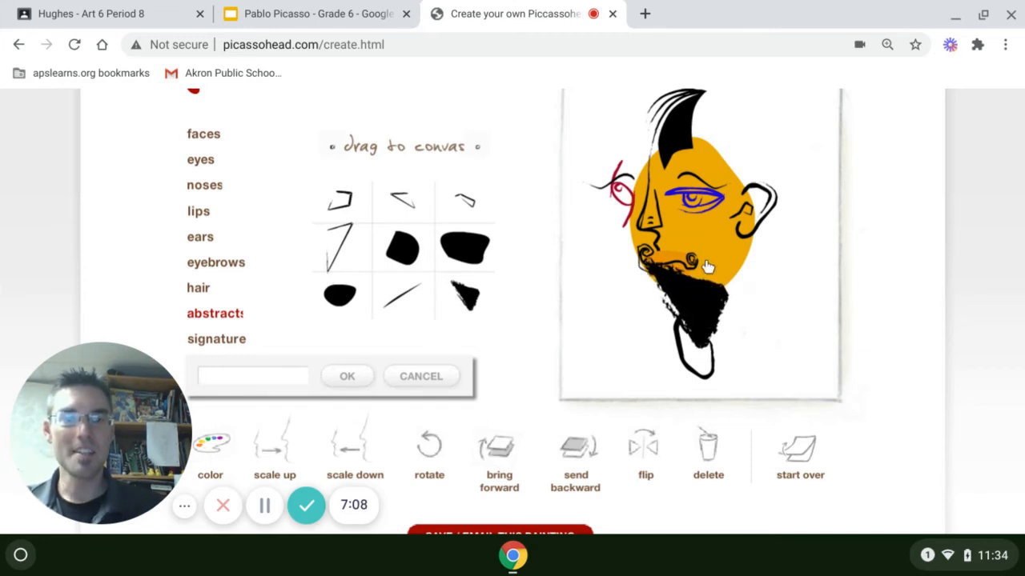
{"action": "left_click_drag", "start_coordinate": [707, 305], "coordinate": [714, 336]}
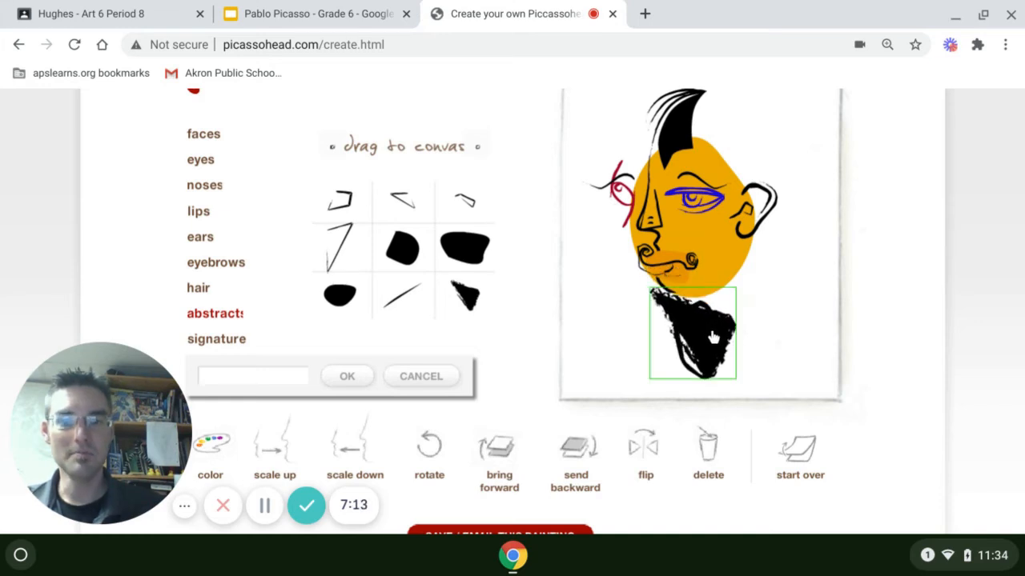
Colour the jagged triangle green, hex 00B349, and send it backward behind the large C-shaped ear
{"action": "left_click", "coordinate": [223, 445]}
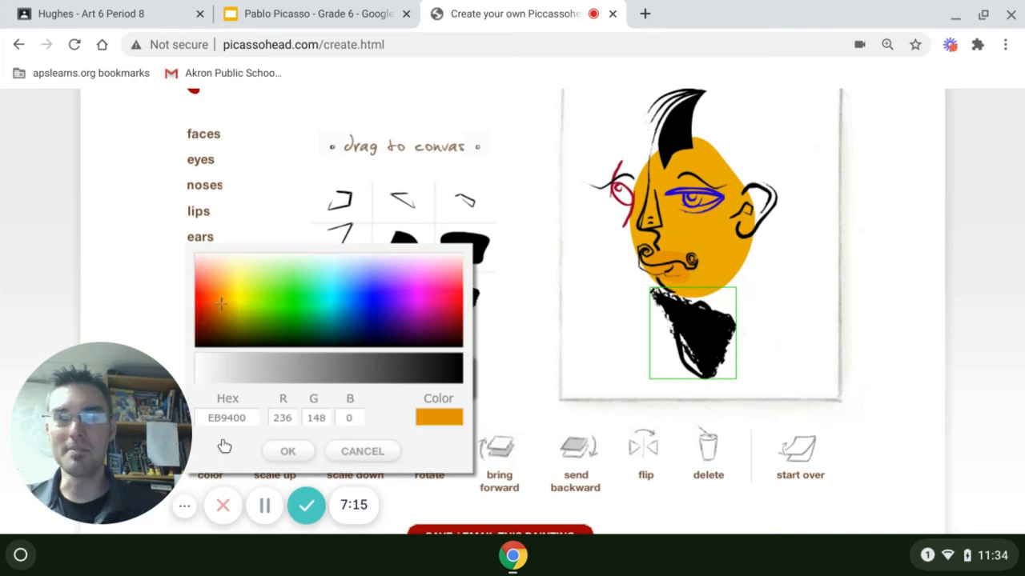
{"action": "left_click", "coordinate": [304, 308]}
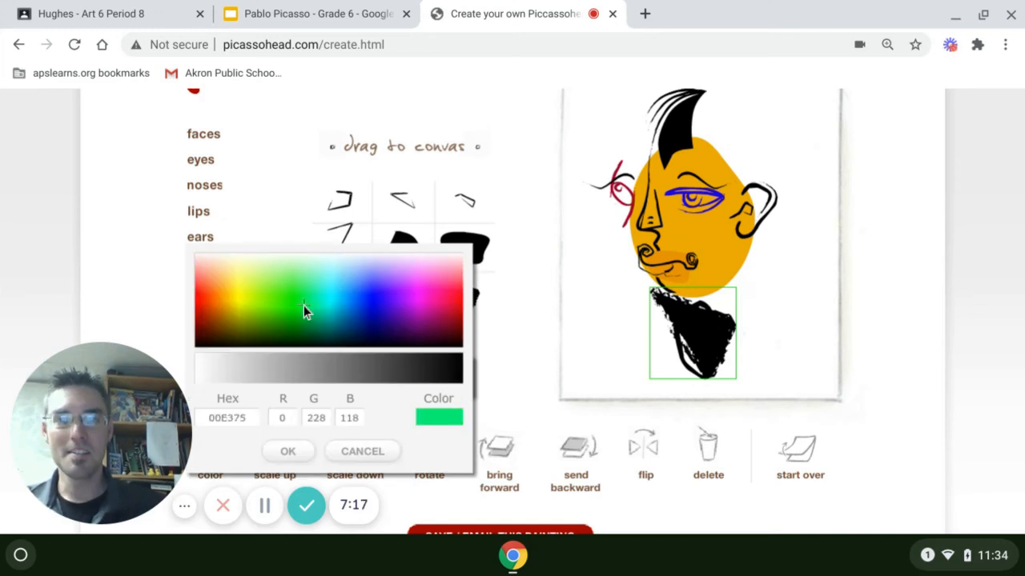
{"action": "left_click", "coordinate": [299, 313]}
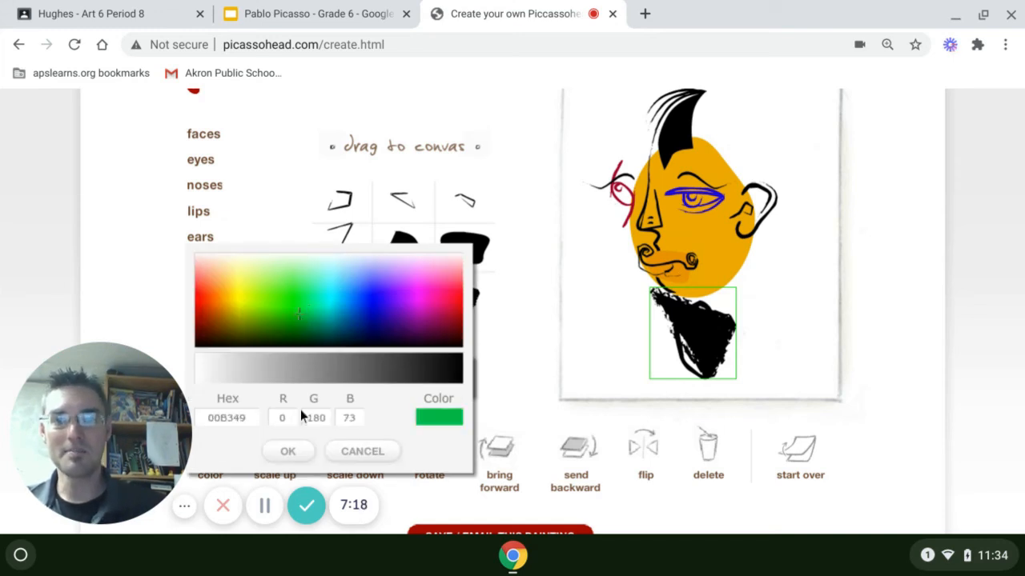
{"action": "left_click", "coordinate": [289, 453]}
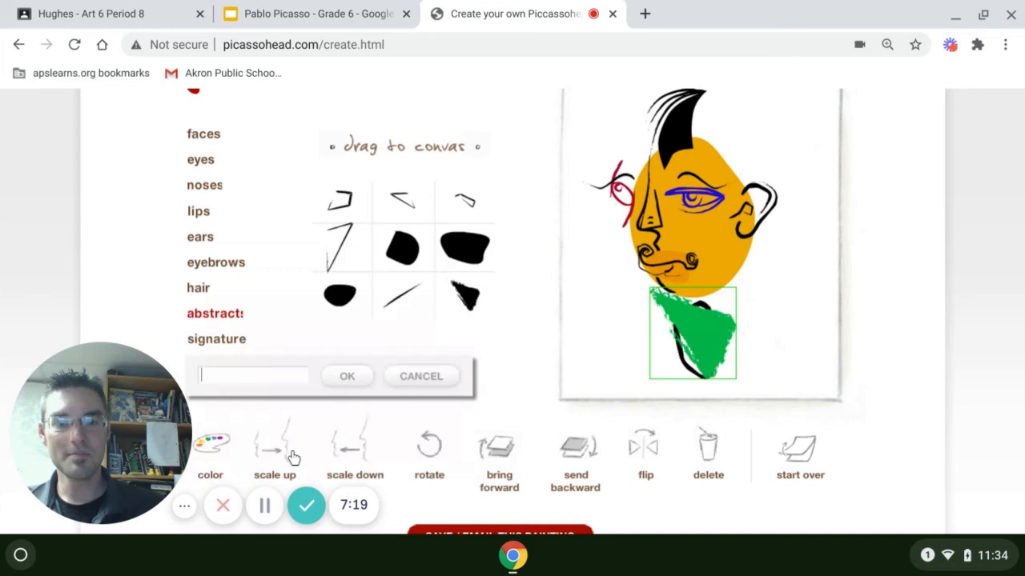
{"action": "left_click", "coordinate": [583, 457]}
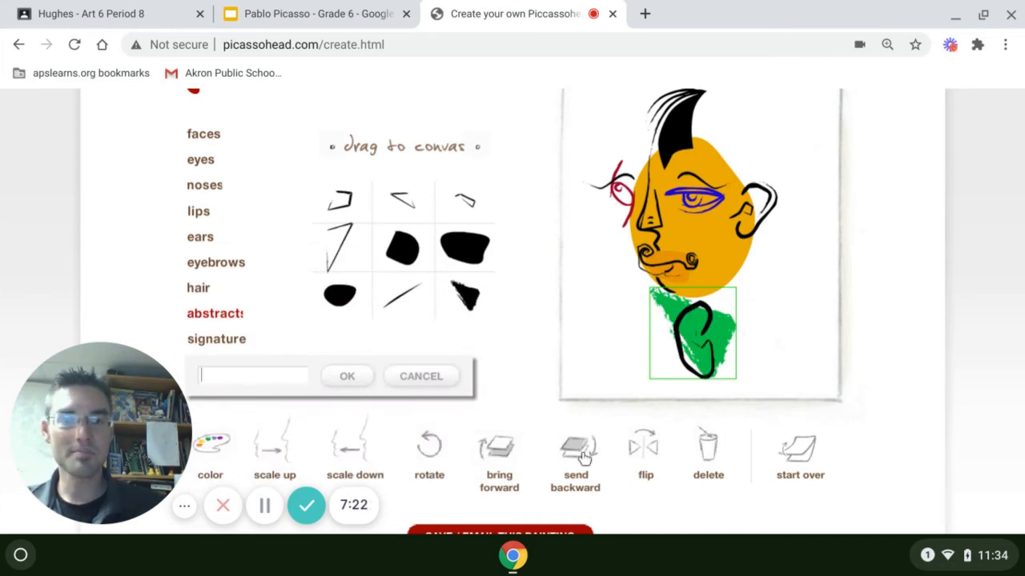
{"action": "left_click", "coordinate": [835, 322]}
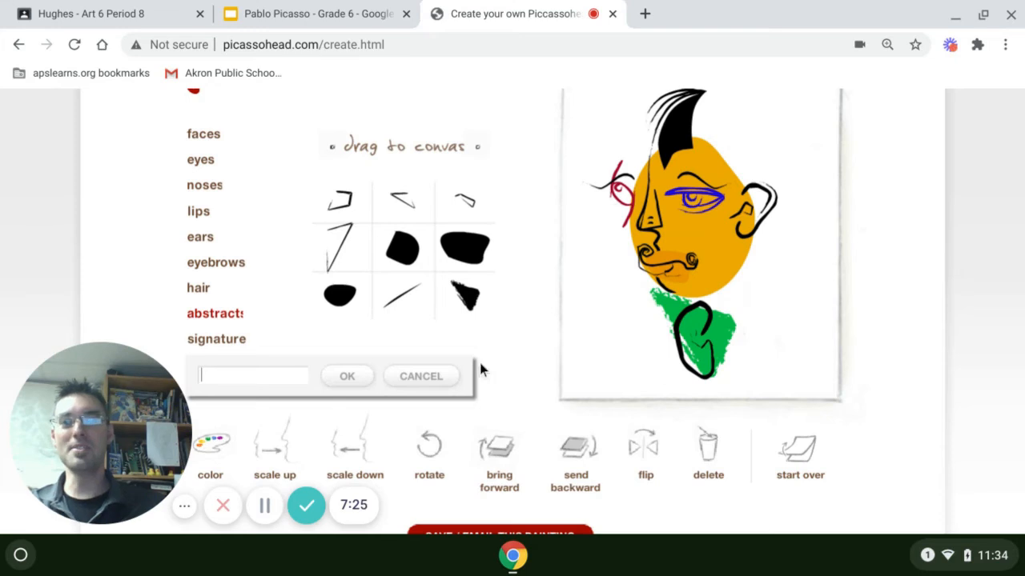
Enter the artist's name as the signature and add it to the painting
{"action": "type", "text": "danhu"}
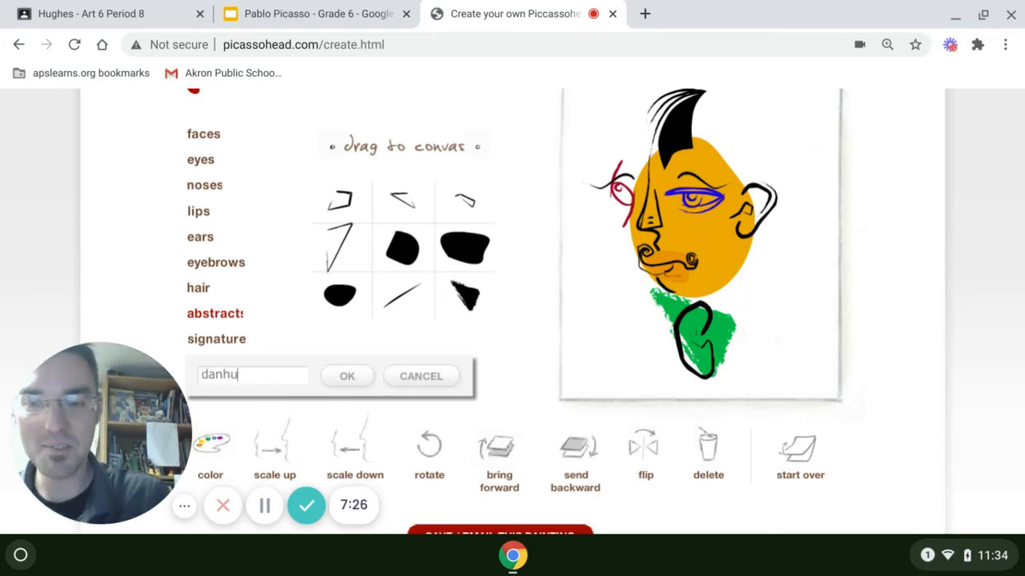
{"action": "type", "text": "ghesarrist"}
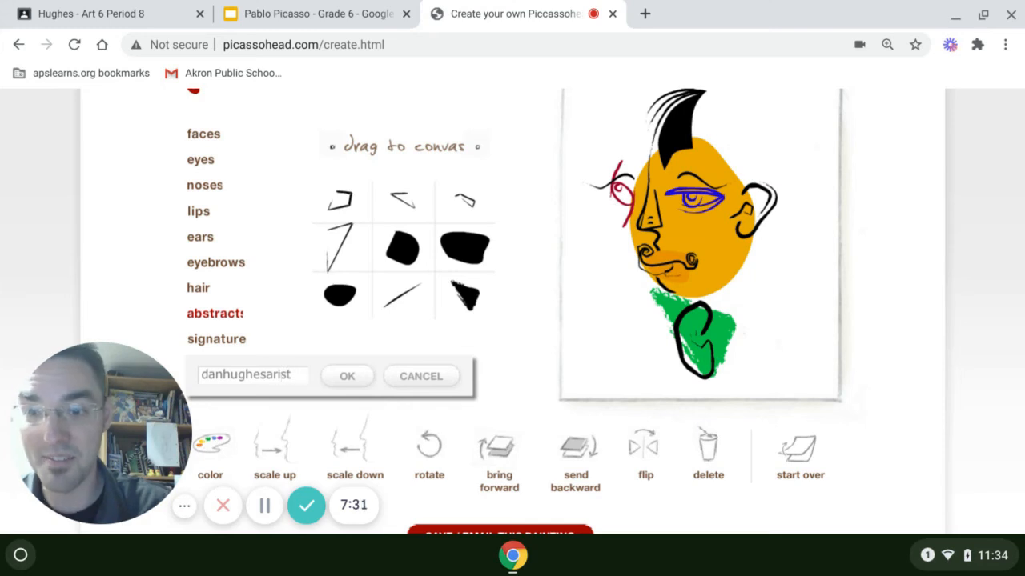
{"action": "type", "text": "t"}
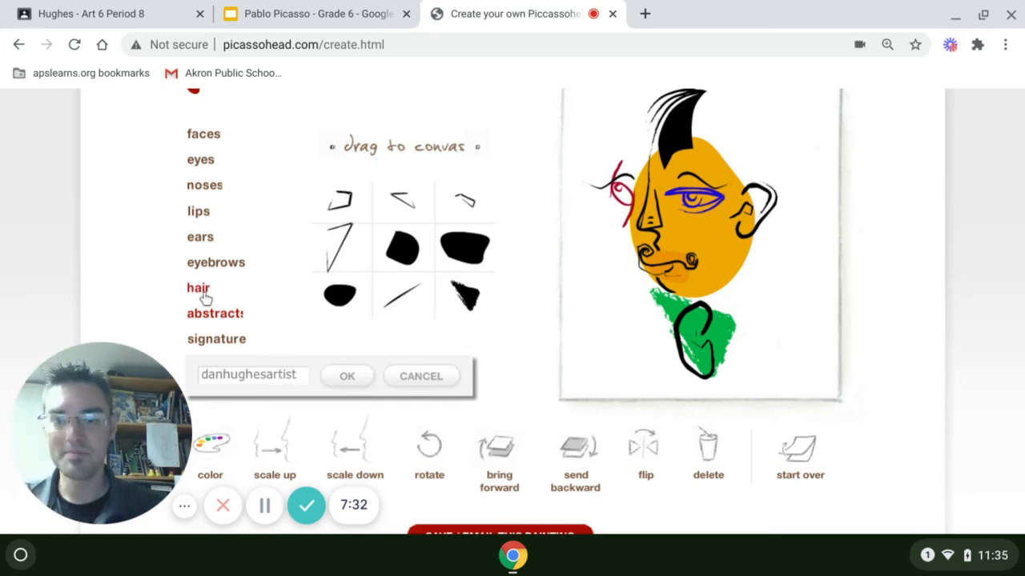
{"action": "left_click", "coordinate": [347, 381]}
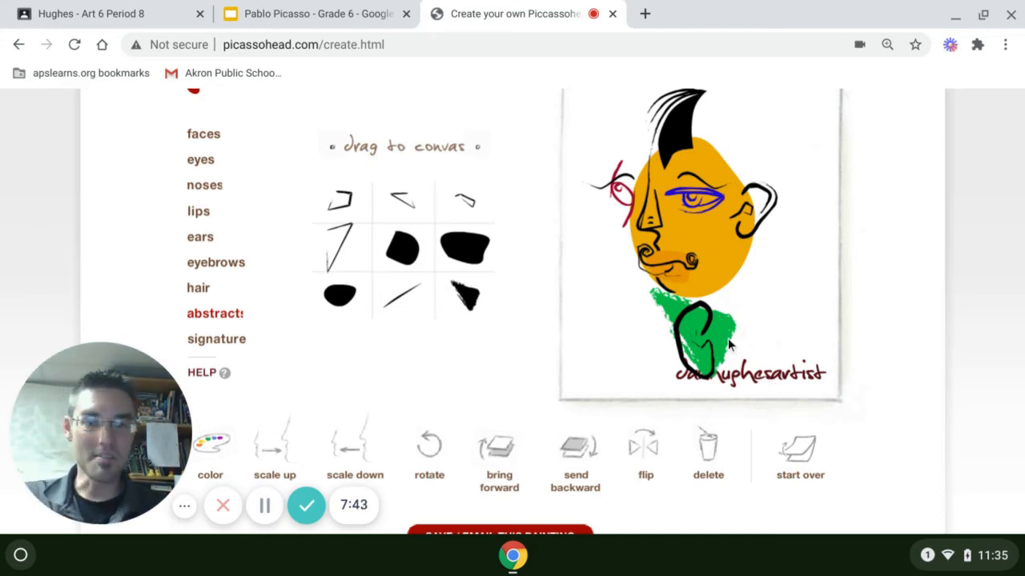
Raise the green triangle under the chin, send it backward behind the face, and raise the large C-shaped ear clear of the signature
{"action": "left_click_drag", "start_coordinate": [728, 340], "coordinate": [730, 332]}
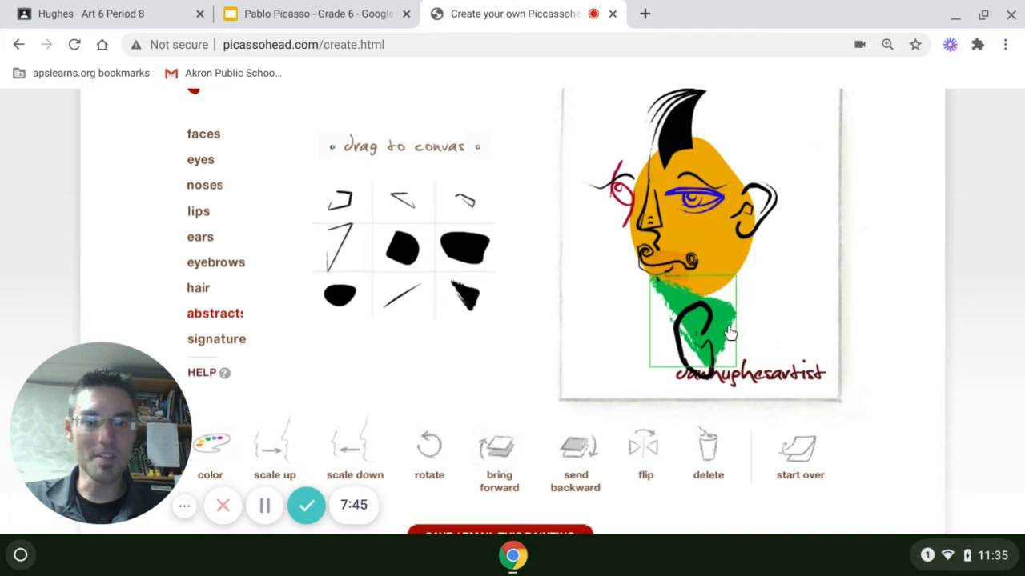
{"action": "left_click", "coordinate": [565, 466]}
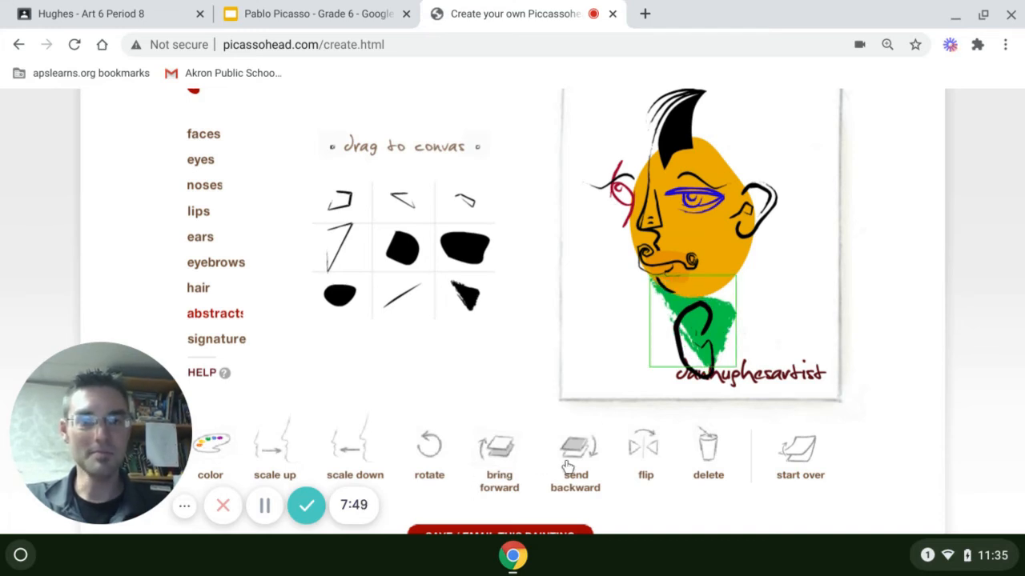
{"action": "left_click", "coordinate": [771, 352]}
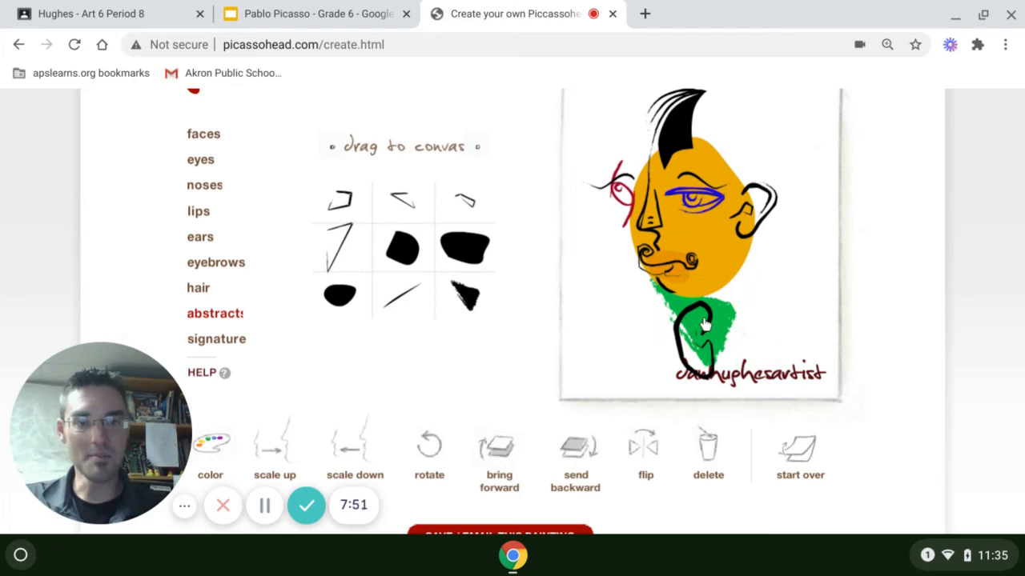
{"action": "left_click_drag", "start_coordinate": [706, 324], "coordinate": [706, 314]}
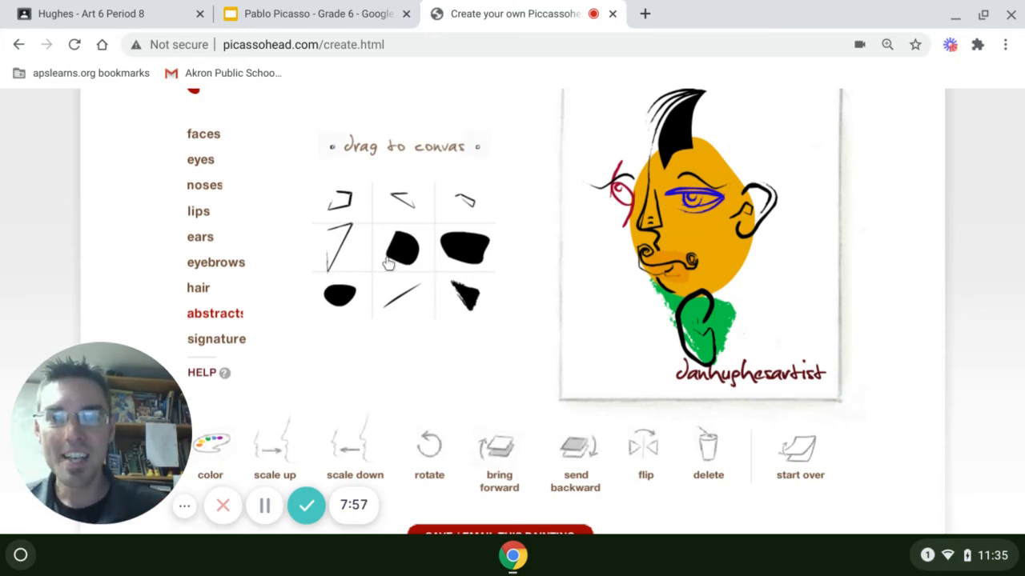
Place the tall open-angle abstract in the canvas's upper-right corner, scaled up twice, and the small left-pointing angle abstract in the upper-left corner
{"action": "left_click_drag", "start_coordinate": [338, 253], "coordinate": [800, 154]}
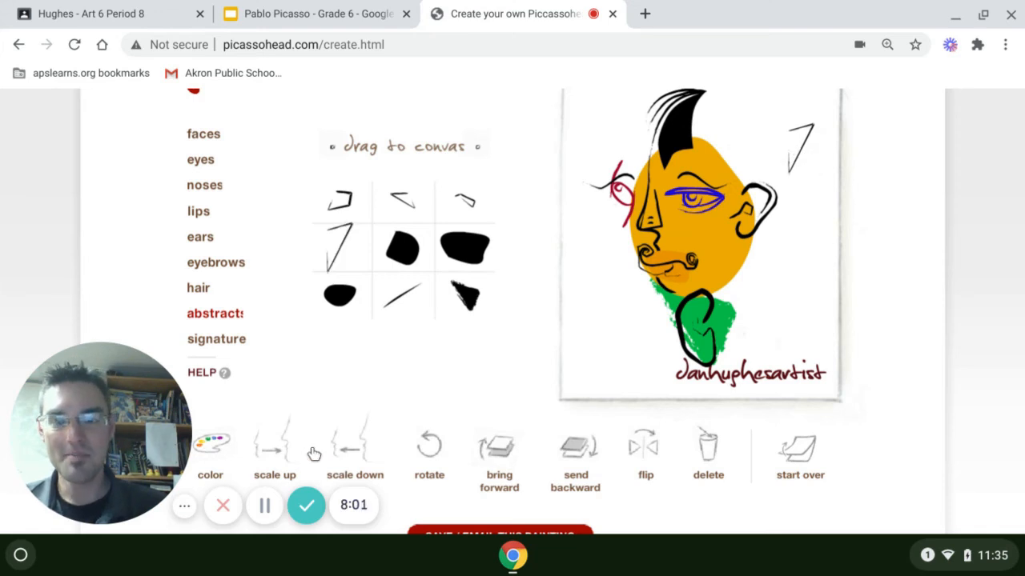
{"action": "left_click", "coordinate": [287, 455]}
{"action": "left_click", "coordinate": [287, 454]}
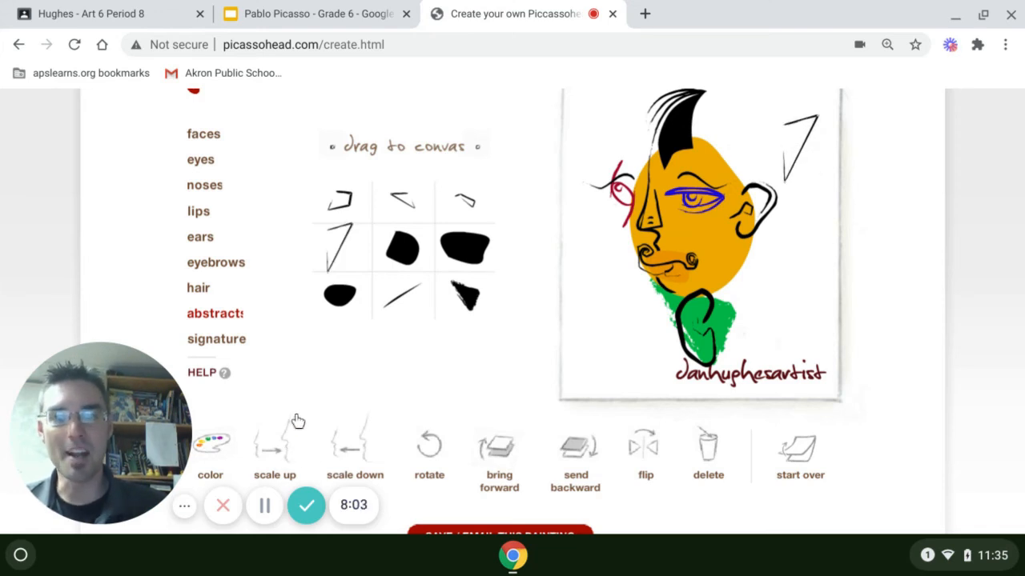
{"action": "left_click_drag", "start_coordinate": [398, 201], "coordinate": [605, 125]}
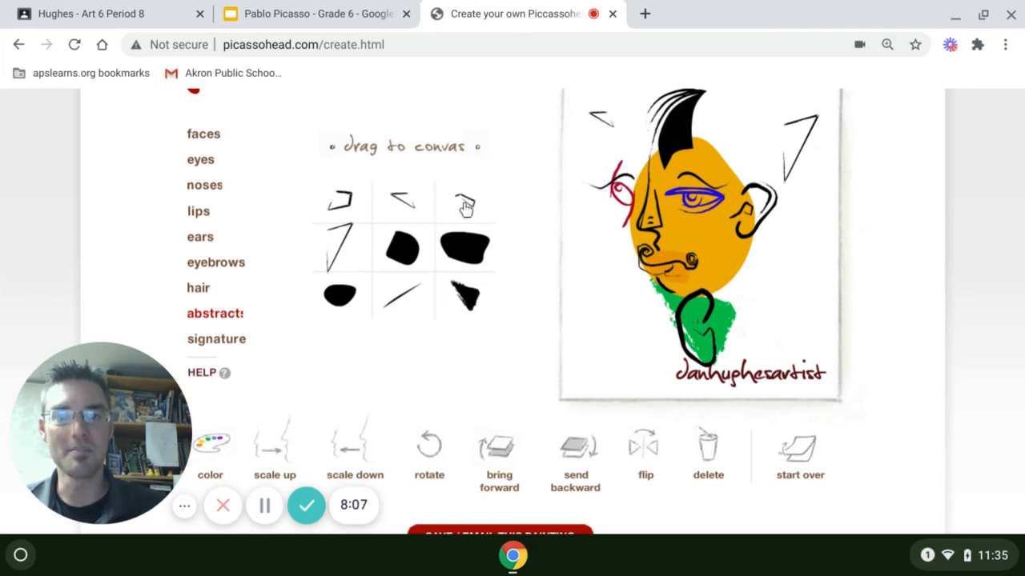
Place the small bent-line abstract at the canvas's lower right, scaled up four times, and the diagonal stroke abstract at the lower left
{"action": "left_click_drag", "start_coordinate": [466, 208], "coordinate": [802, 284]}
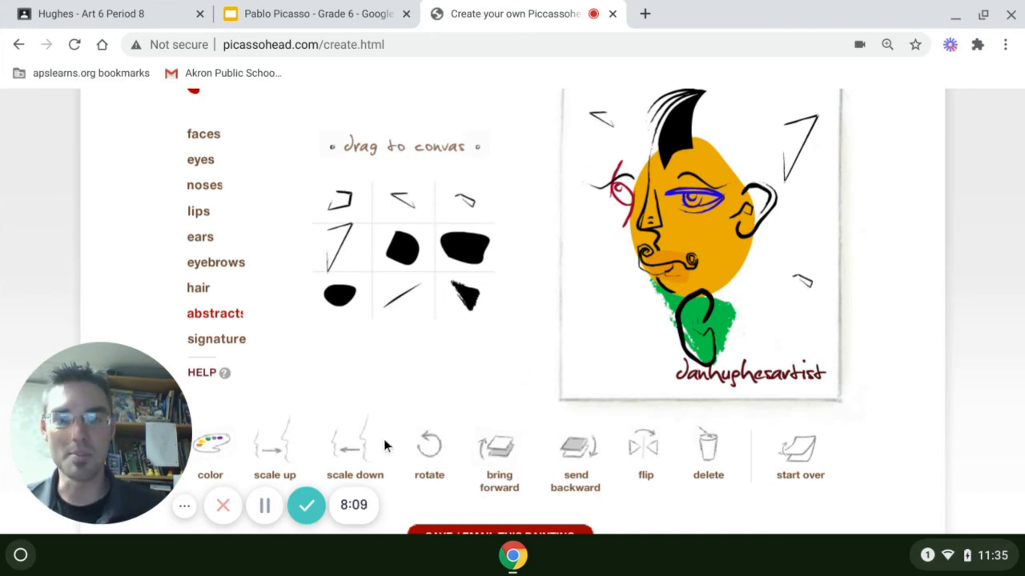
{"action": "left_click", "coordinate": [268, 439]}
{"action": "left_click", "coordinate": [268, 439]}
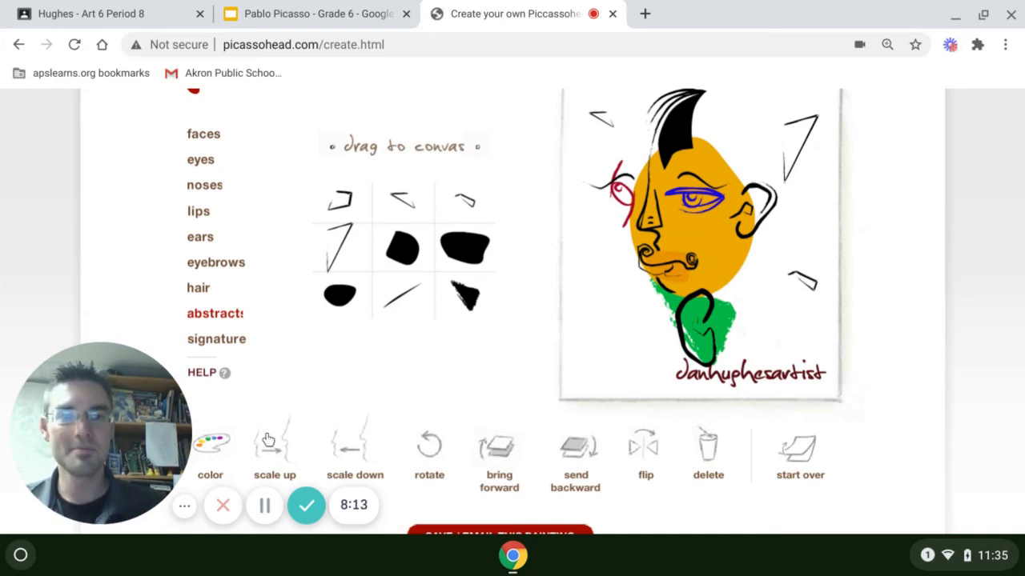
{"action": "left_click", "coordinate": [268, 439]}
{"action": "left_click", "coordinate": [268, 440]}
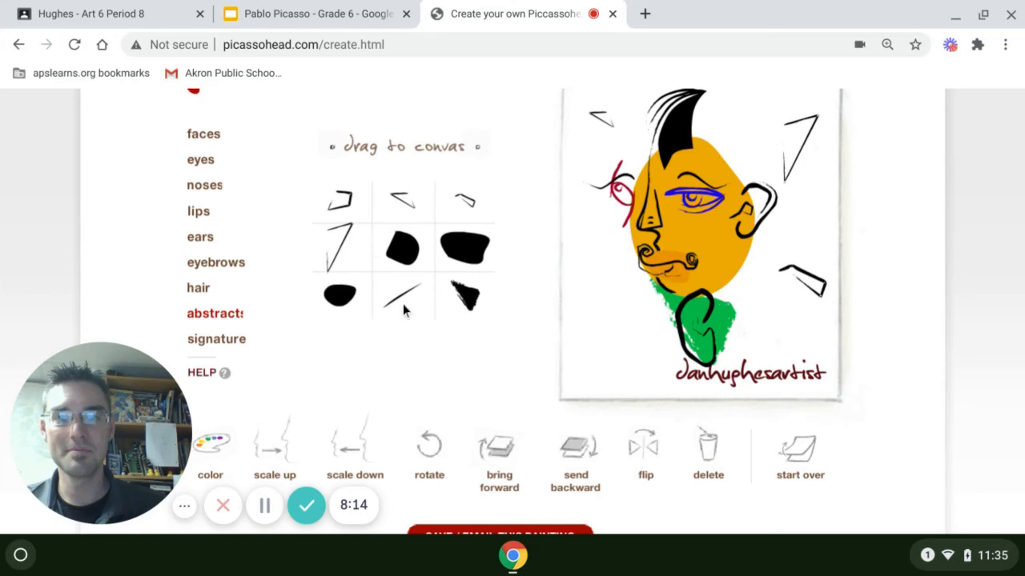
{"action": "left_click_drag", "start_coordinate": [402, 304], "coordinate": [602, 330]}
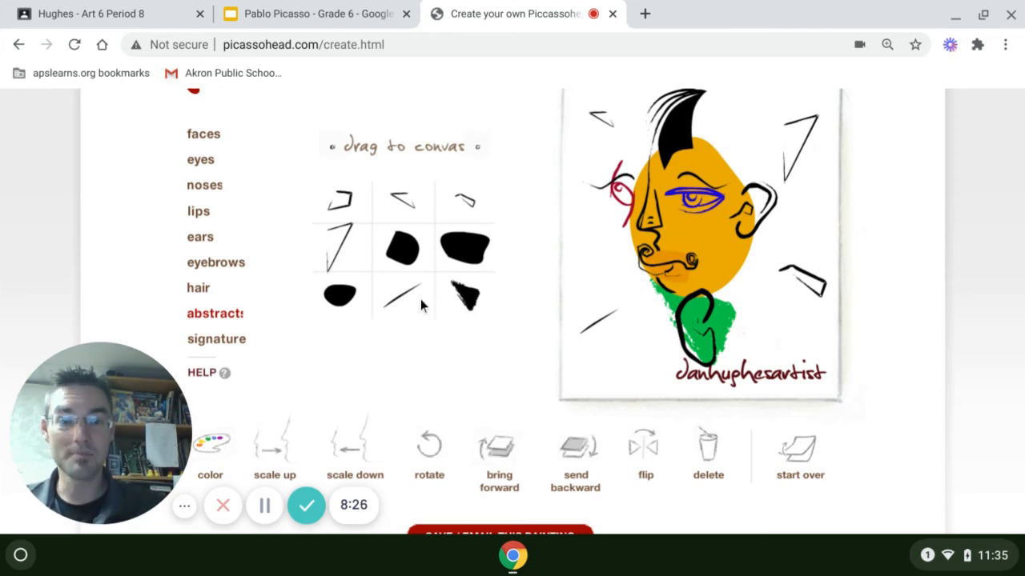
Take two full-screen screenshots with the whole painting in view, dismissing the notification after each one
{"action": "scroll", "coordinate": [421, 298], "scroll_direction": "down", "scroll_amount": 1}
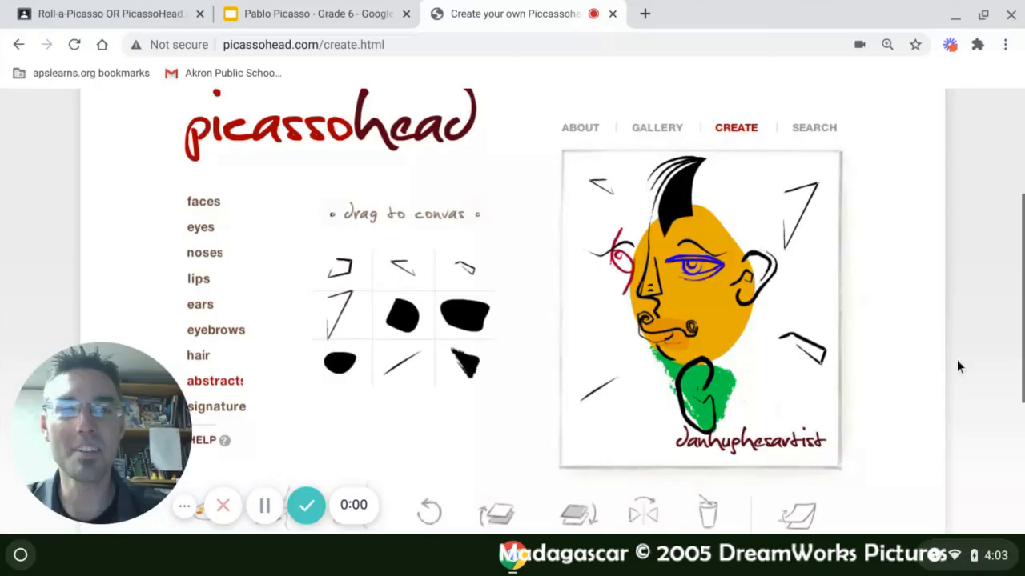
{"action": "scroll", "coordinate": [956, 362], "scroll_direction": "down", "scroll_amount": 2}
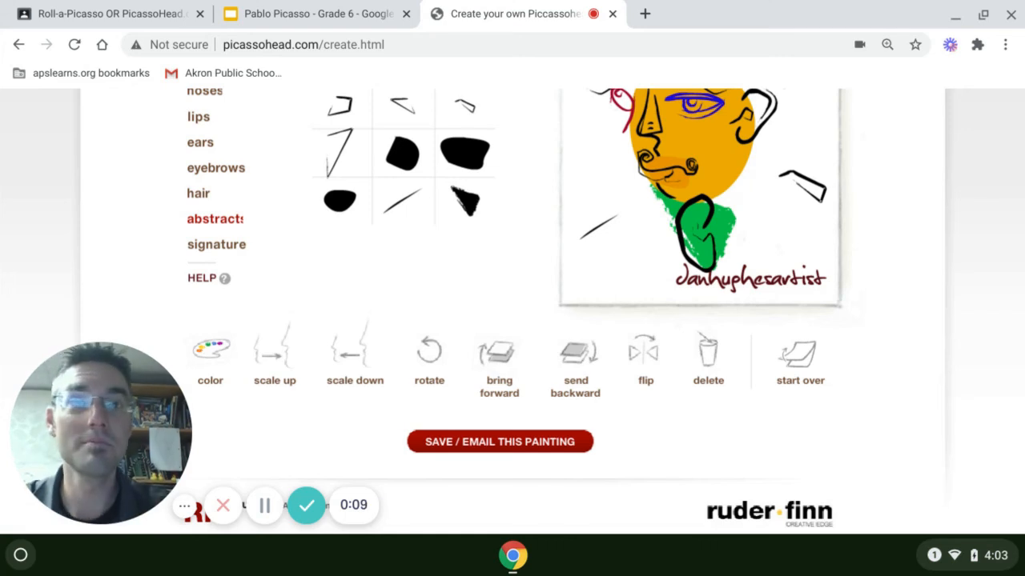
{"action": "scroll", "coordinate": [513, 304], "scroll_direction": "down", "scroll_amount": 1}
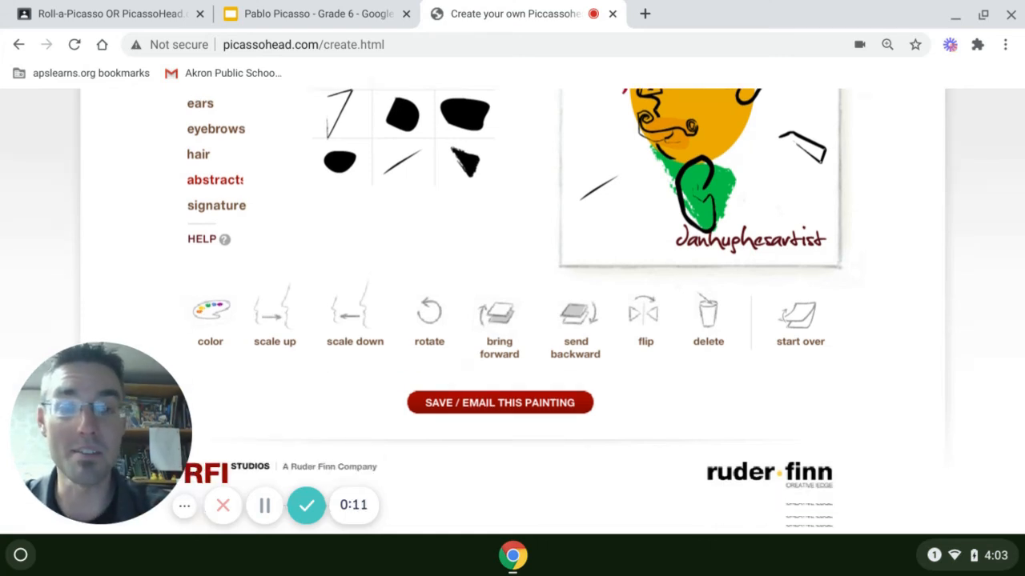
{"action": "scroll", "coordinate": [512, 304], "scroll_direction": "up", "scroll_amount": 3}
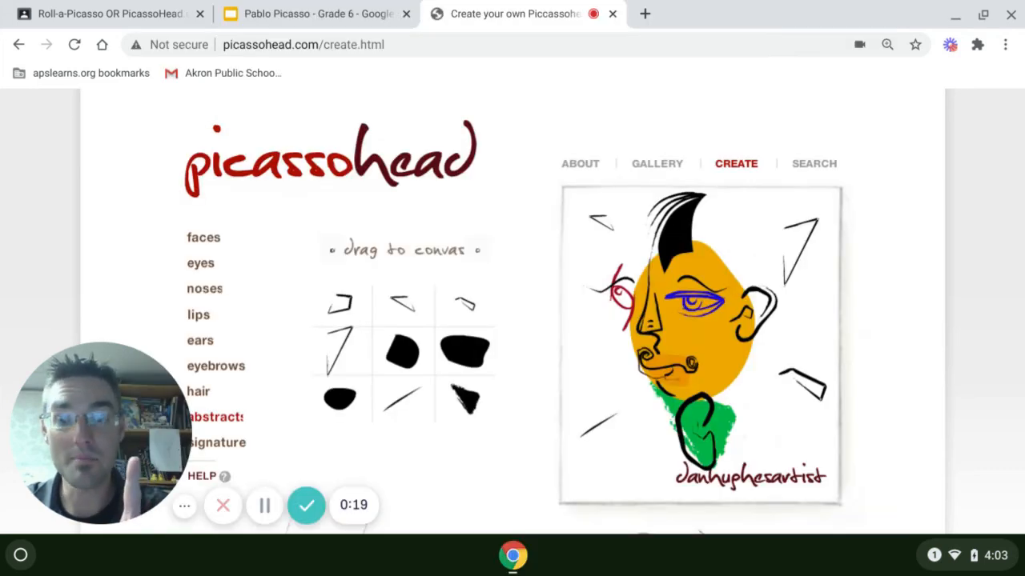
{"action": "key", "text": "ctrl+F5"}
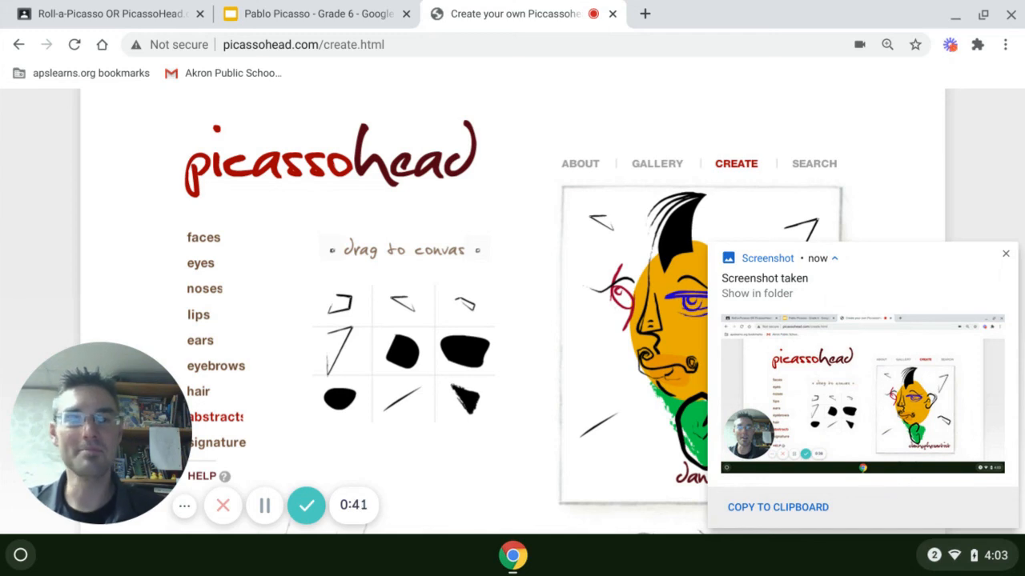
{"action": "left_click", "coordinate": [1006, 254]}
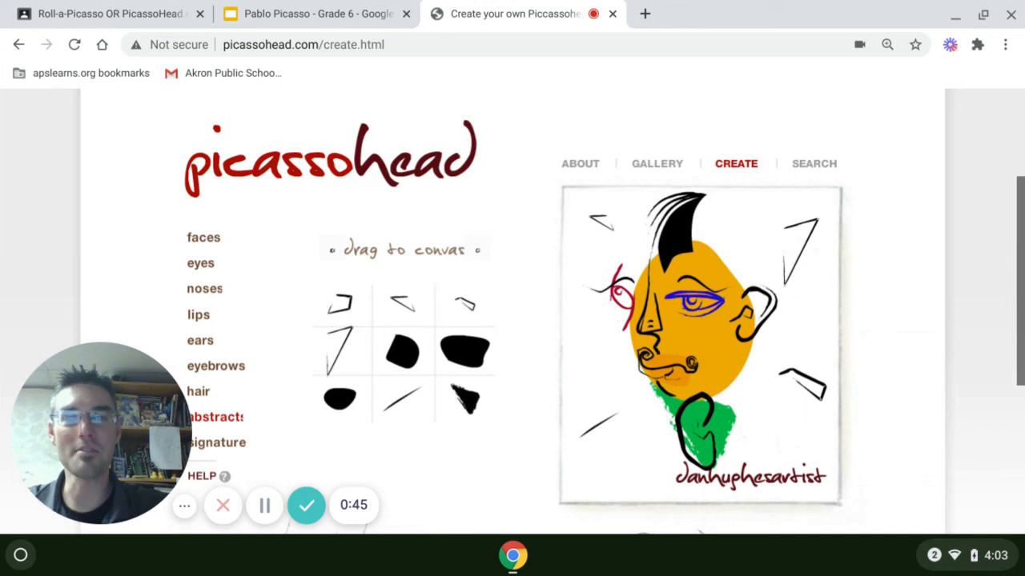
{"action": "key", "text": "ctrl+F5"}
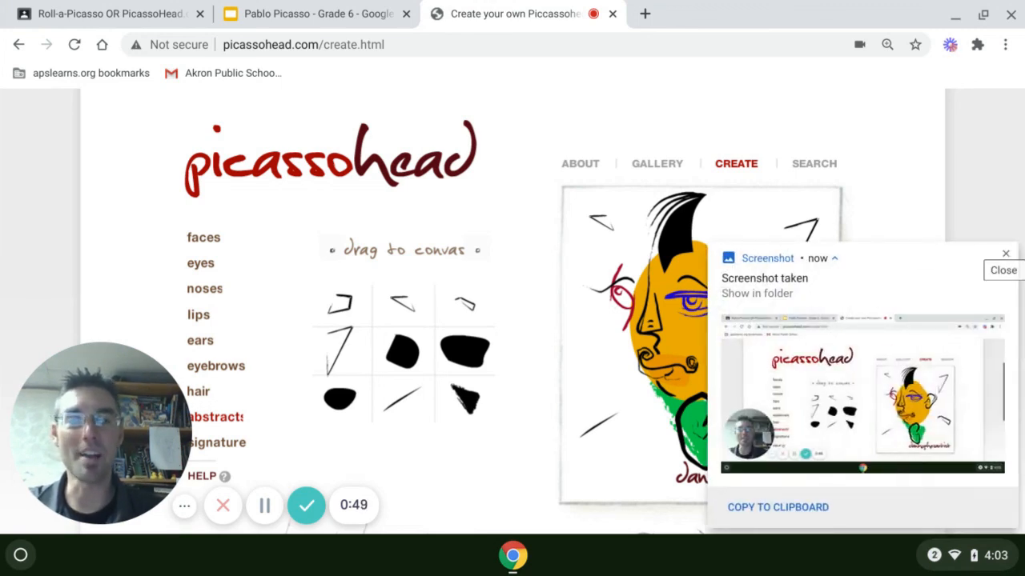
{"action": "left_click", "coordinate": [1006, 254]}
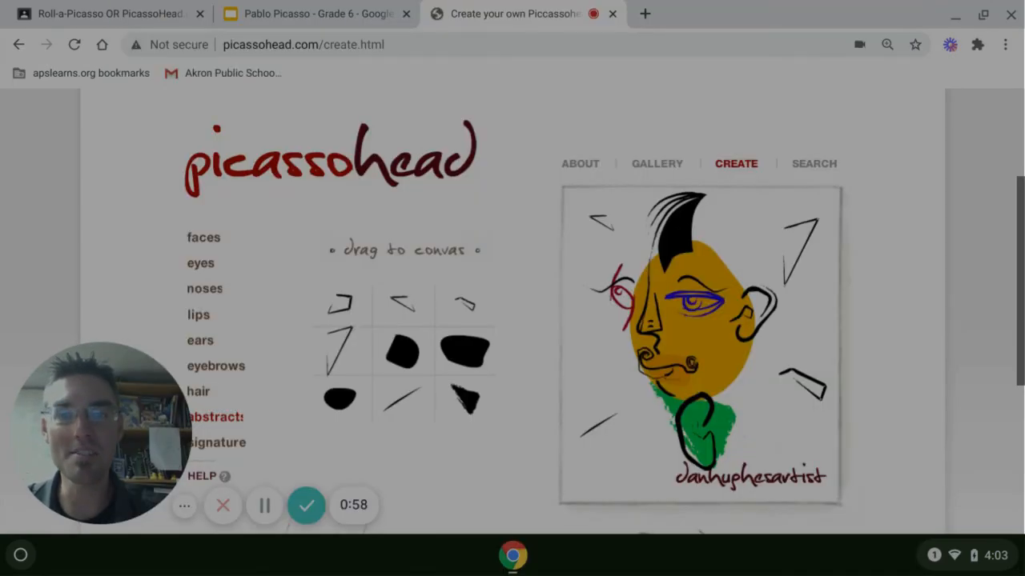
Capture a partial screenshot cropped to just the painting's canvas and dismiss the notification
{"action": "mouse_move", "coordinate": [553, 181]}
{"action": "left_mouse_down"}
{"action": "mouse_move", "coordinate": [622, 229]}
{"action": "mouse_move", "coordinate": [766, 366]}
{"action": "mouse_move", "coordinate": [830, 453]}
{"action": "mouse_move", "coordinate": [853, 520]}
{"action": "left_mouse_up"}
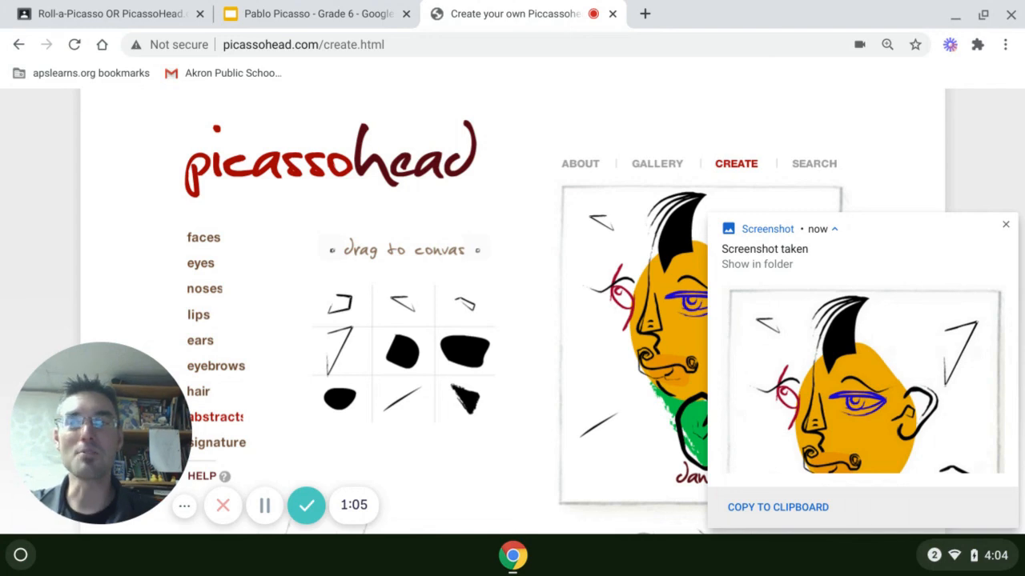
{"action": "left_click", "coordinate": [1005, 225]}
{"action": "scroll", "coordinate": [1008, 232], "scroll_direction": "up", "scroll_amount": 3}
{"action": "scroll", "coordinate": [1009, 232], "scroll_direction": "down", "scroll_amount": 10}
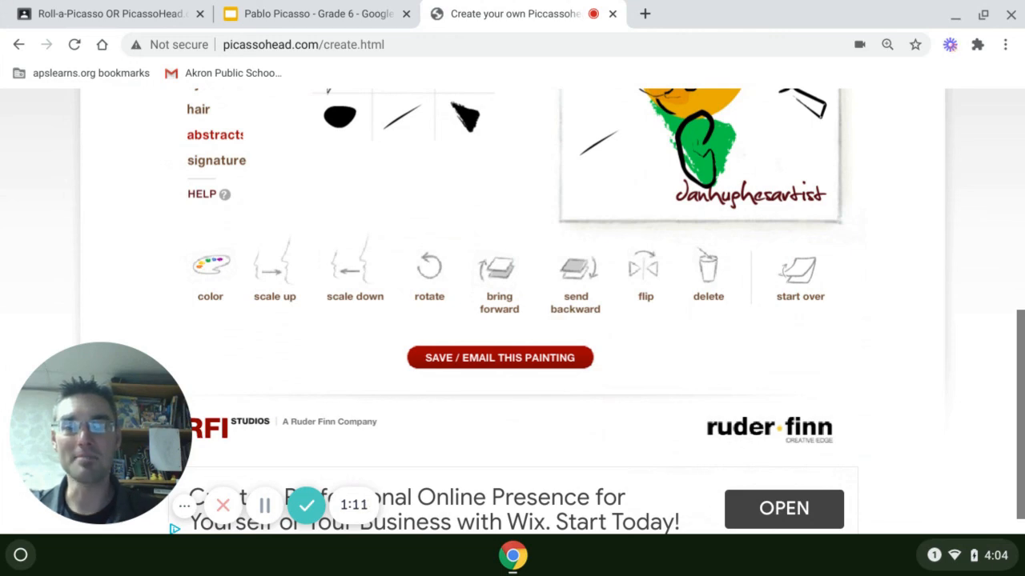
{"action": "scroll", "coordinate": [512, 312], "scroll_direction": "down", "scroll_amount": 1}
{"action": "scroll", "coordinate": [512, 312], "scroll_direction": "up", "scroll_amount": 4}
{"action": "scroll", "coordinate": [512, 312], "scroll_direction": "down", "scroll_amount": 1}
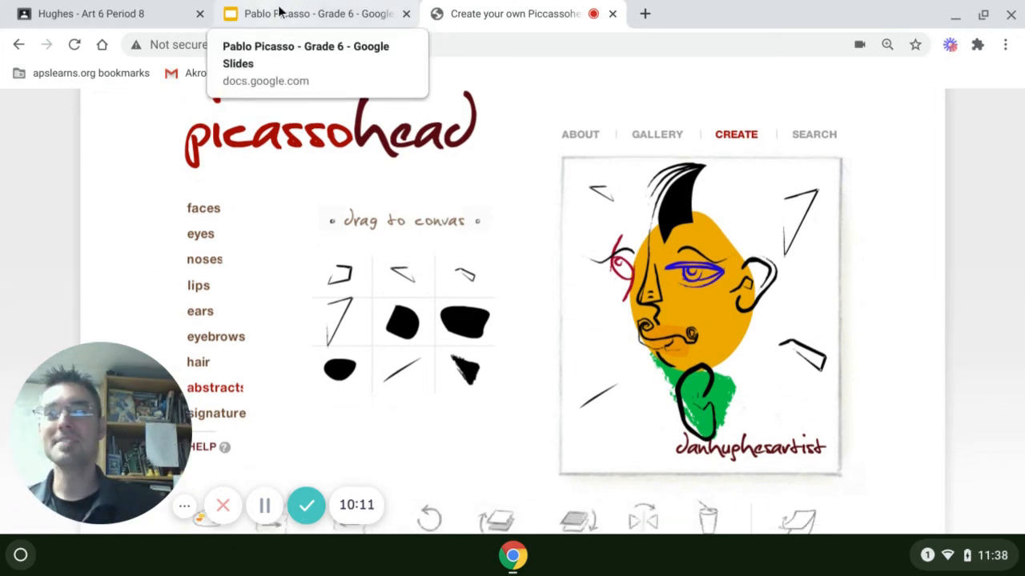
Switch to Google Classroom and open the full Week 6 assignment "Roll-a-Picasso OR PicassoHead.com" from the classwork
{"action": "left_click", "coordinate": [90, 14]}
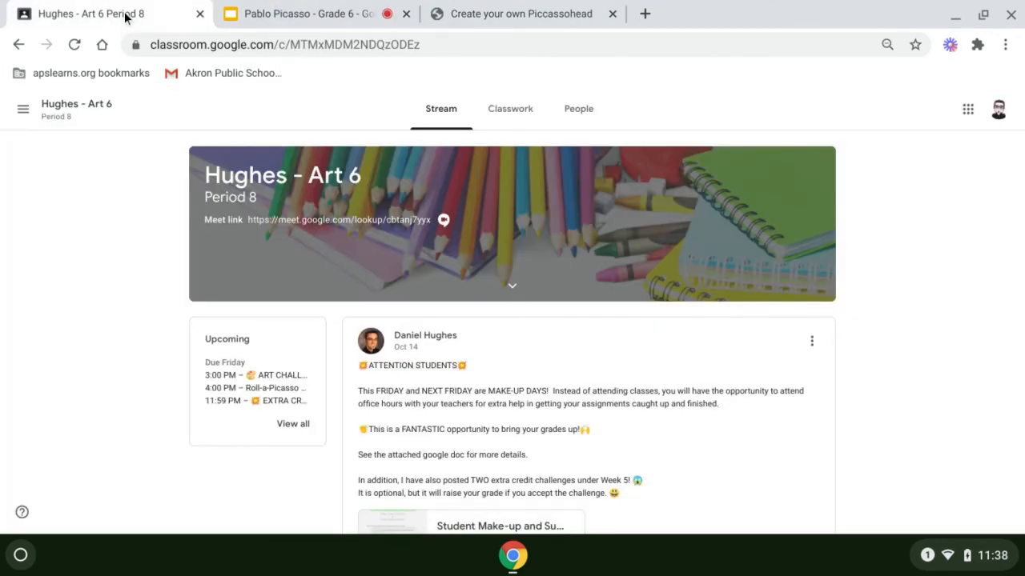
{"action": "left_click", "coordinate": [507, 121]}
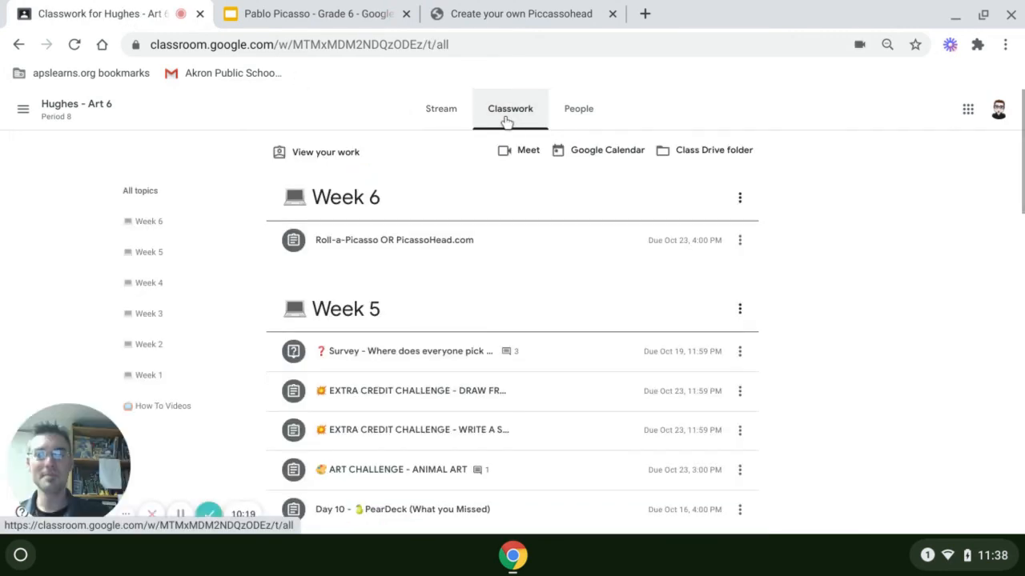
{"action": "left_click", "coordinate": [426, 241]}
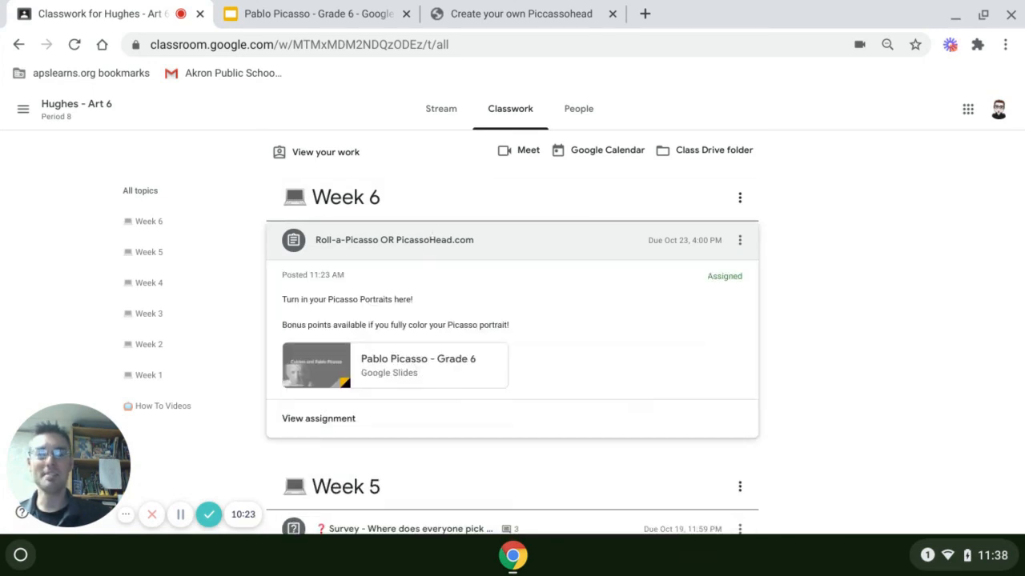
{"action": "left_click", "coordinate": [312, 430]}
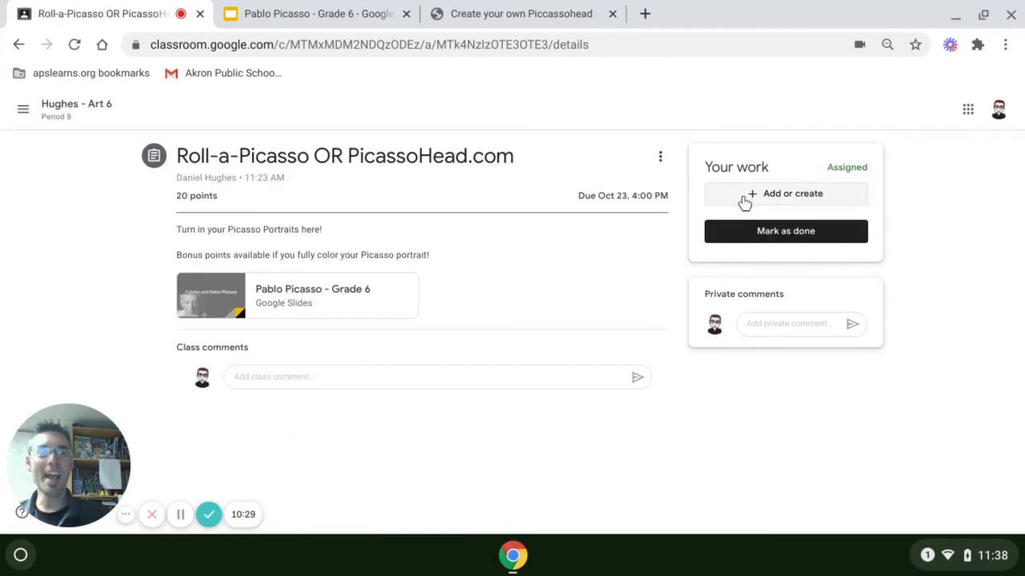
Attach "Screenshot 2020-10-20 at 11.37.52 AM.png" from Google Drive to the assignment and turn in the work
{"action": "left_click", "coordinate": [744, 200]}
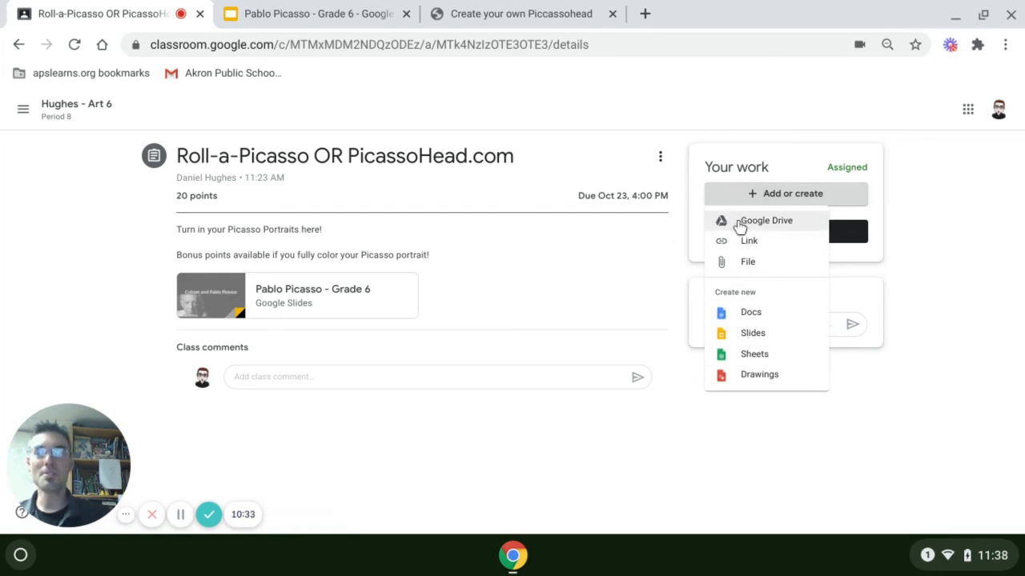
{"action": "left_click", "coordinate": [739, 226]}
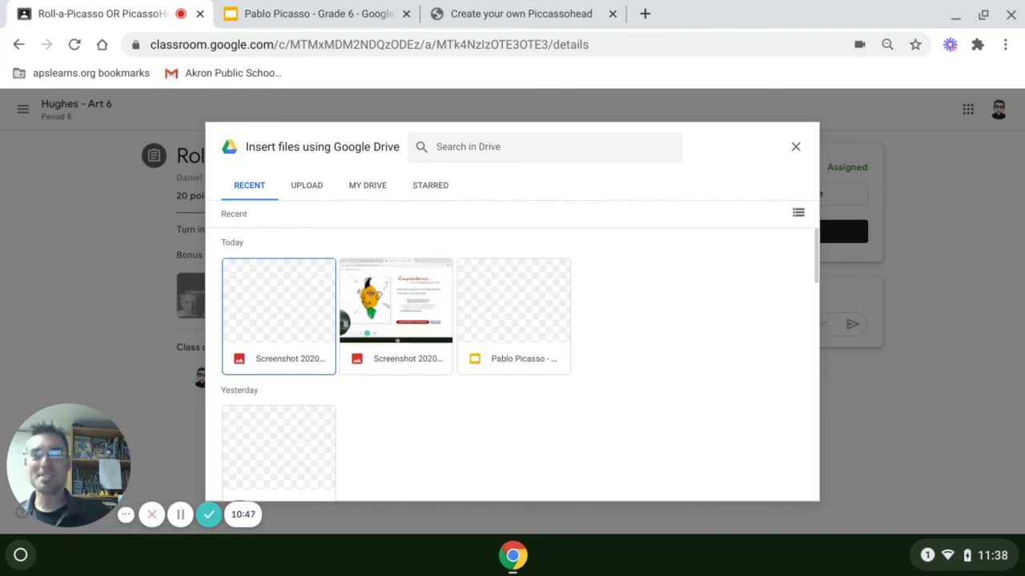
{"action": "left_click", "coordinate": [294, 284]}
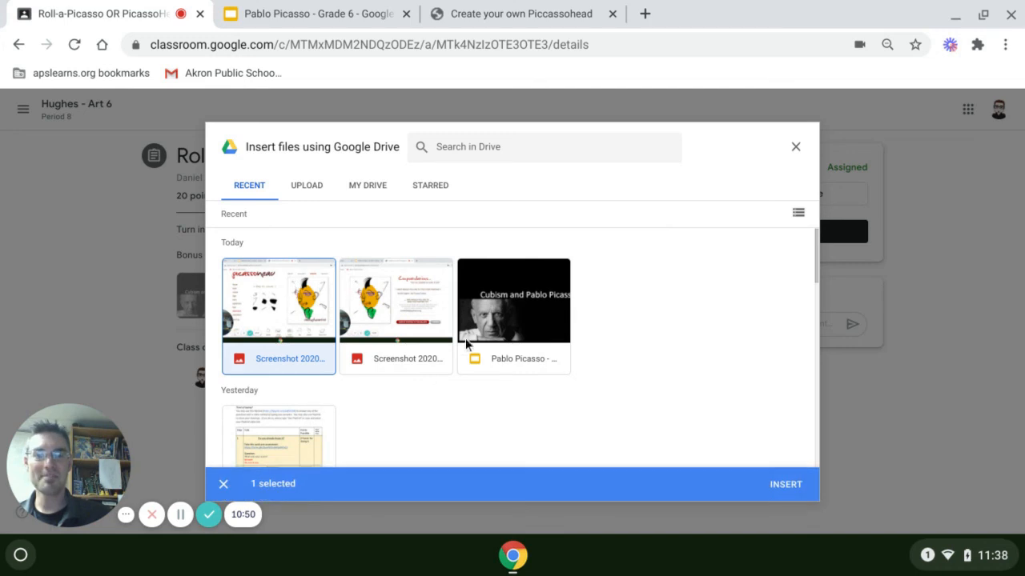
{"action": "left_click", "coordinate": [772, 485]}
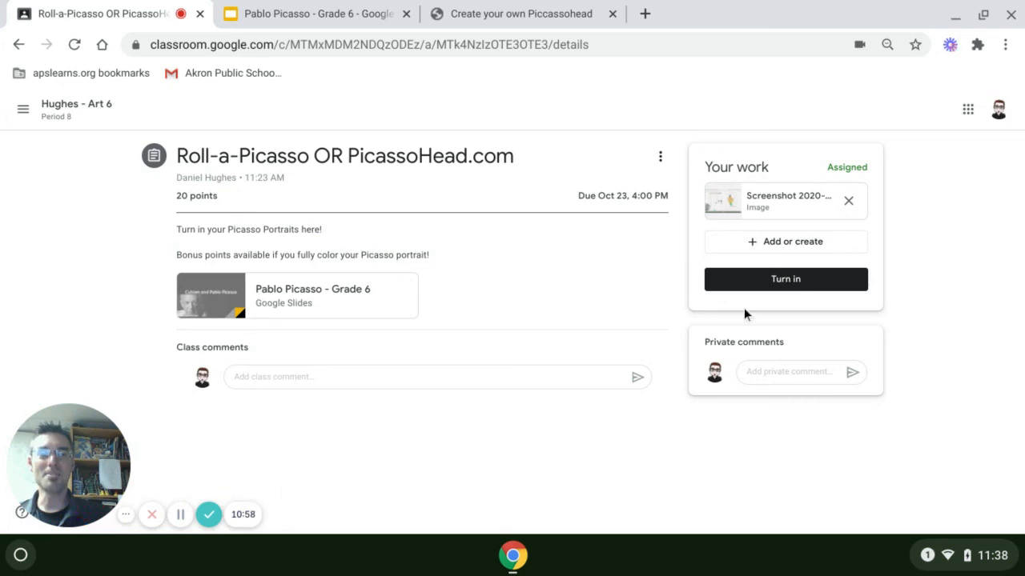
{"action": "left_click", "coordinate": [758, 288]}
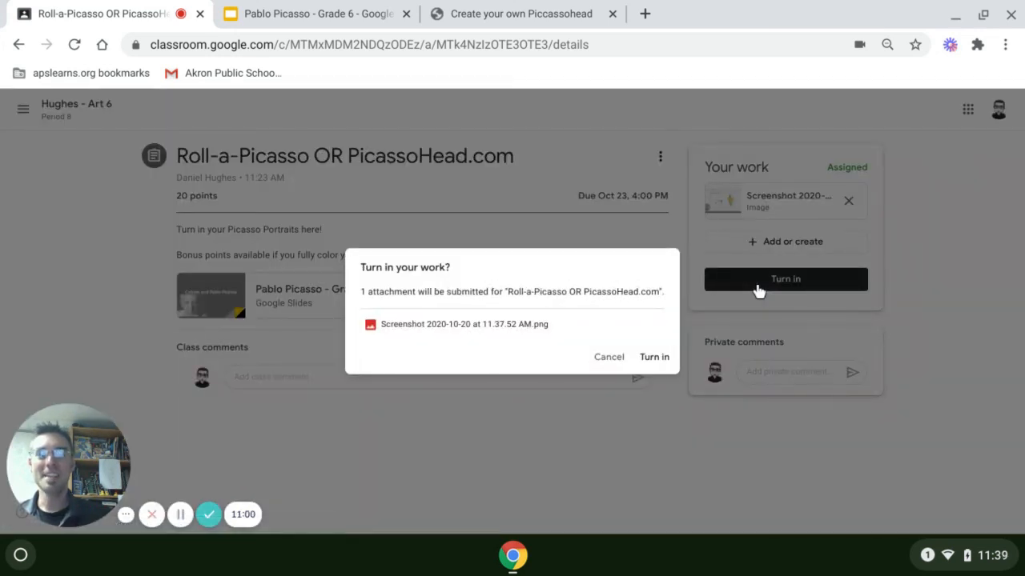
{"action": "left_click", "coordinate": [655, 359]}
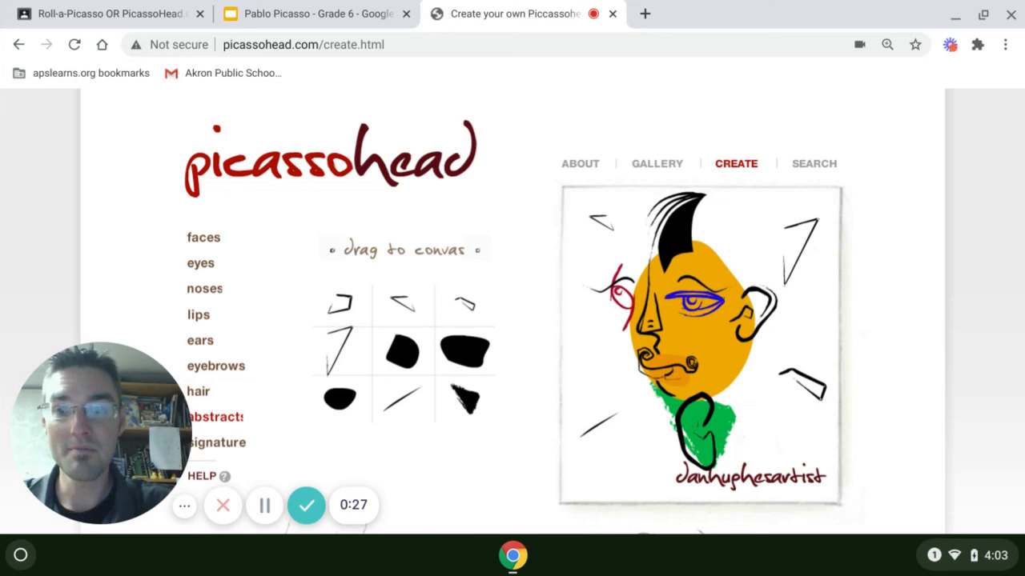
Open the window overview from the Picassohead page, leave it again, and dismiss the screenshot notification
{"action": "key", "text": "F5"}
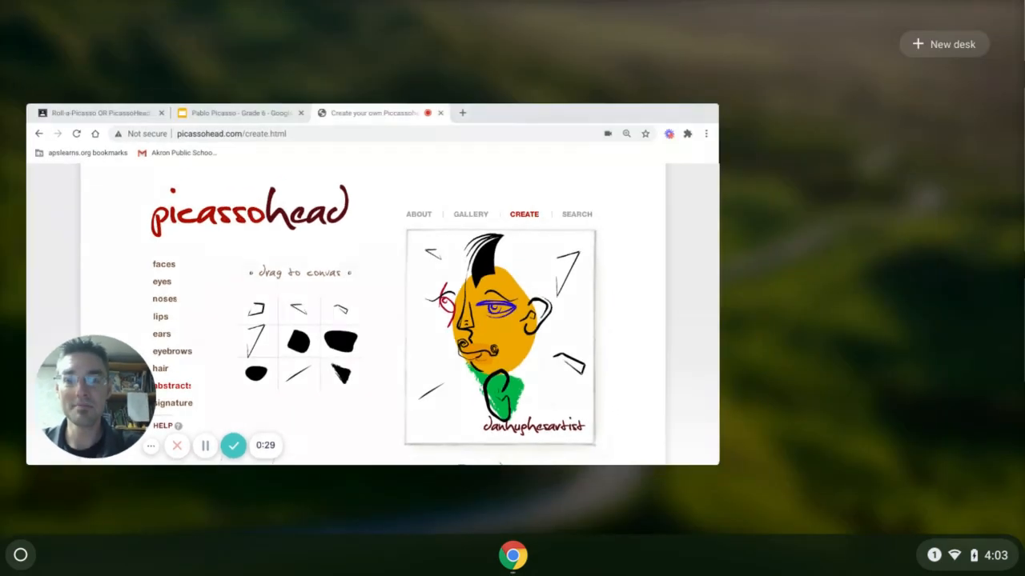
{"action": "key", "text": "F5"}
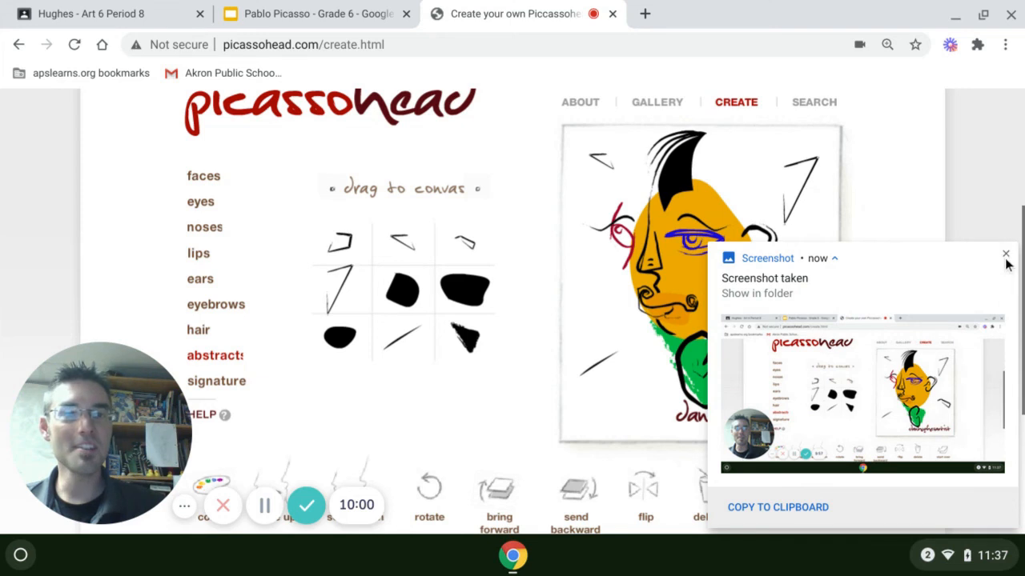
{"action": "left_click", "coordinate": [1002, 257]}
{"action": "scroll", "coordinate": [845, 221], "scroll_direction": "down", "scroll_amount": 1}
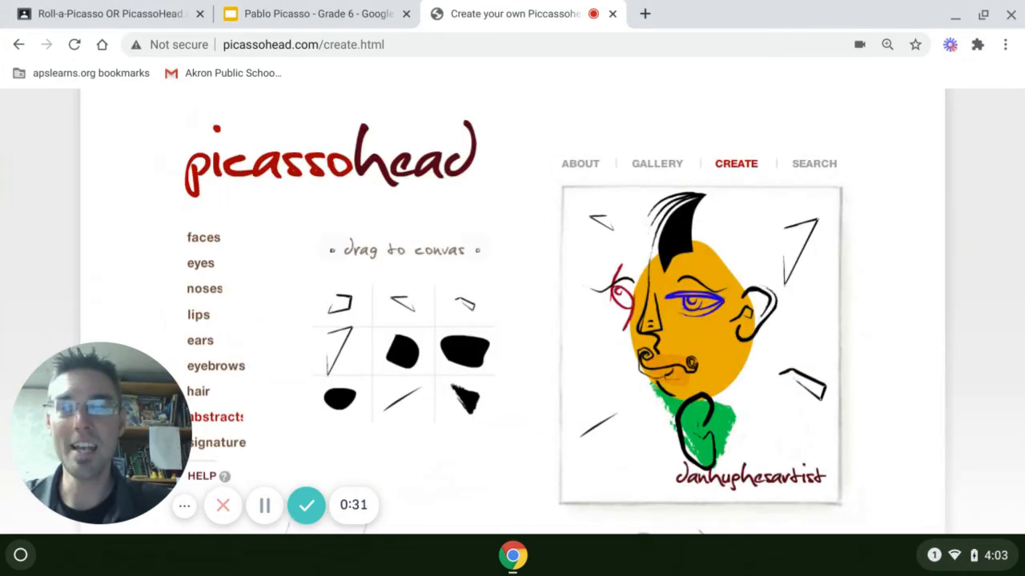